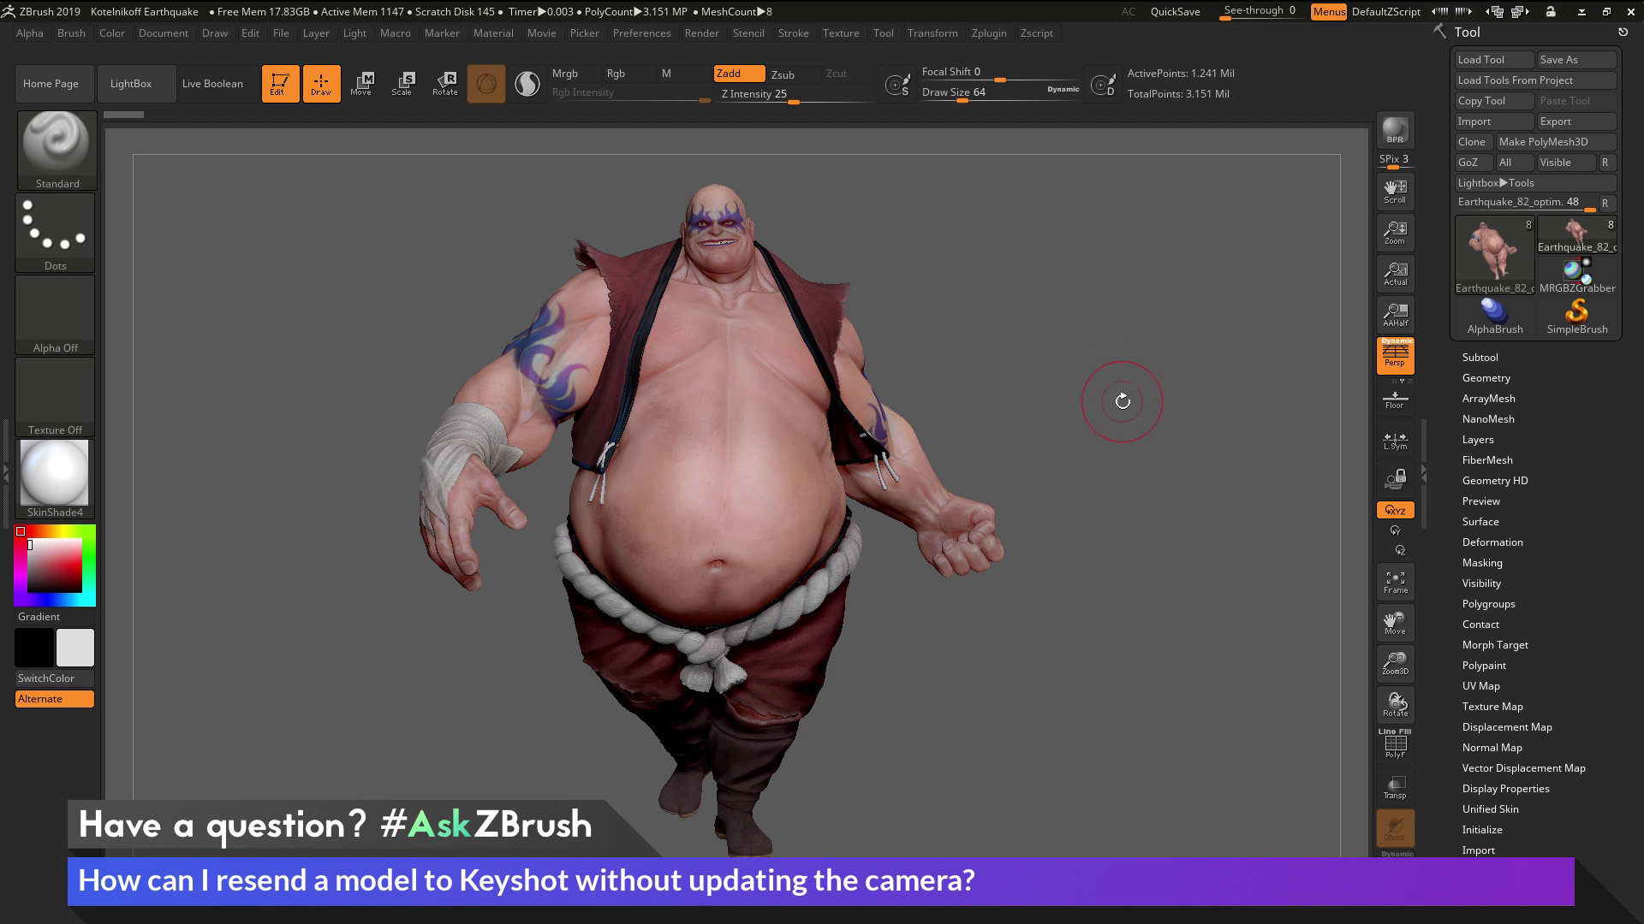
# Turn the character to a slightly rotated front view and set the camera focal length to 35 mm
pyautogui.moveTo(1141, 385); pyautogui.dragTo(1108, 397)
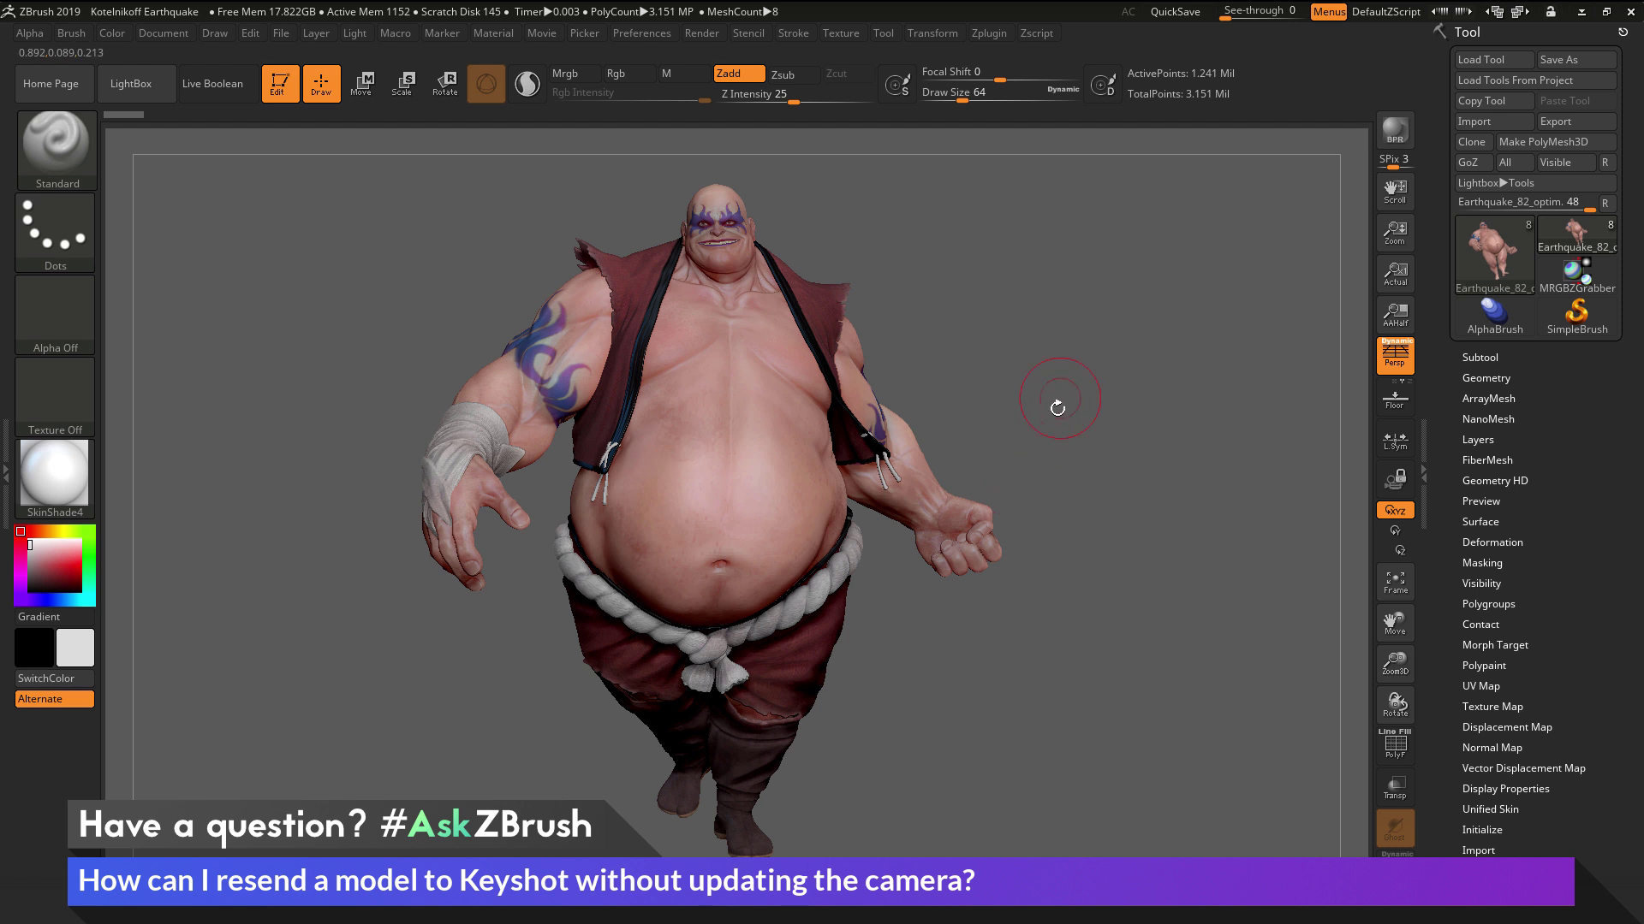
pyautogui.moveTo(1051, 428); pyautogui.dragTo(1034, 386)
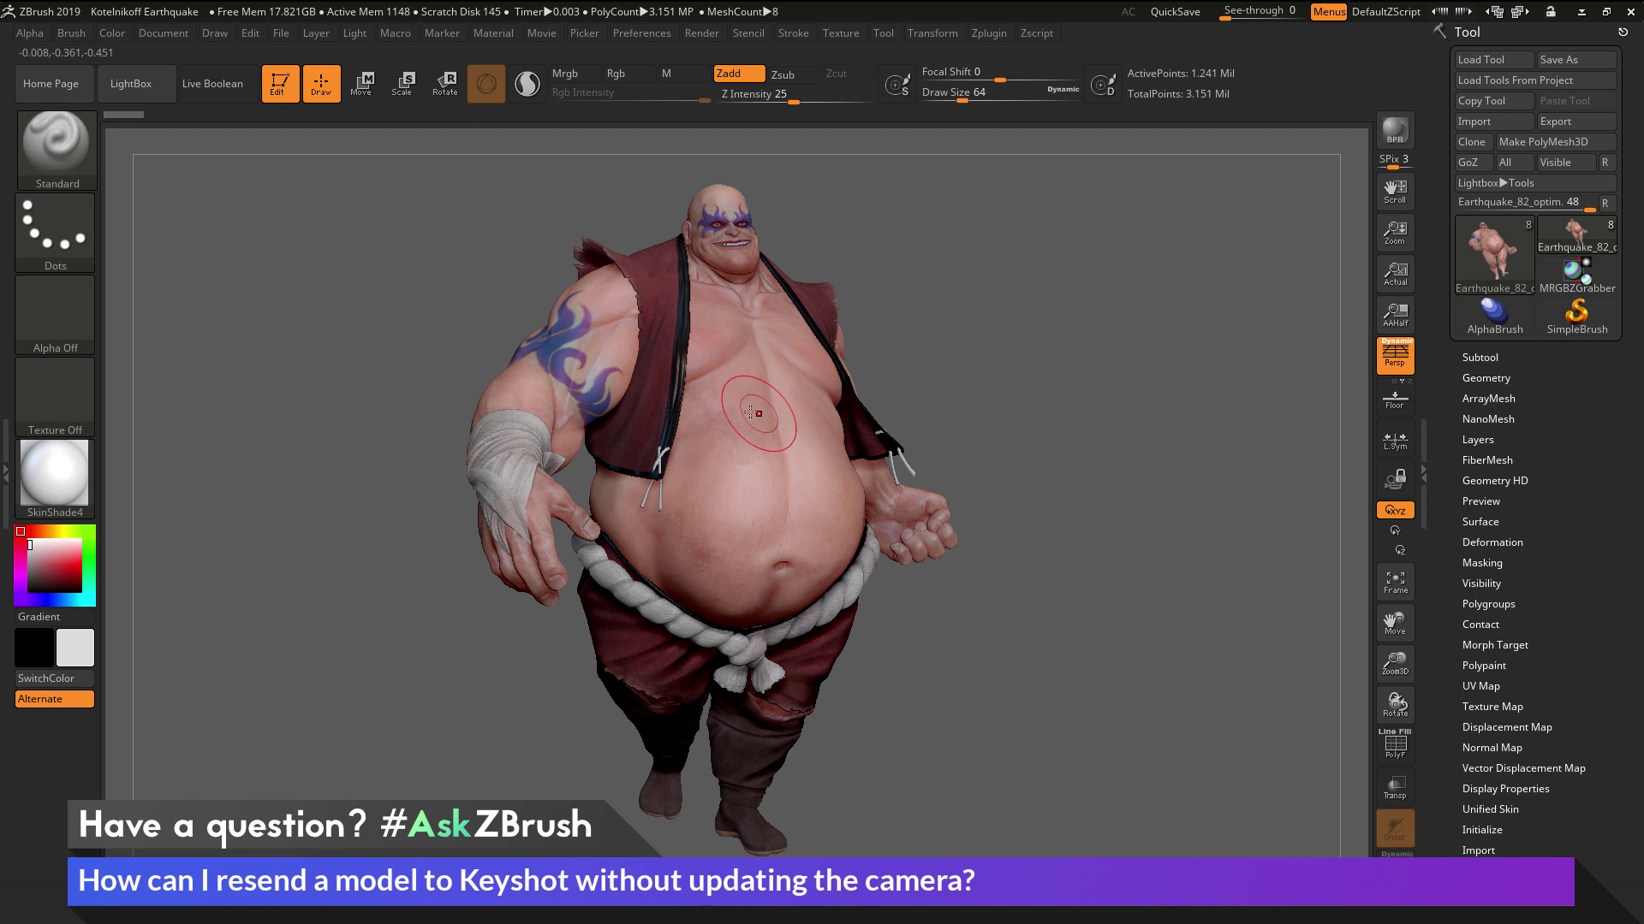
pyautogui.click(214, 33)
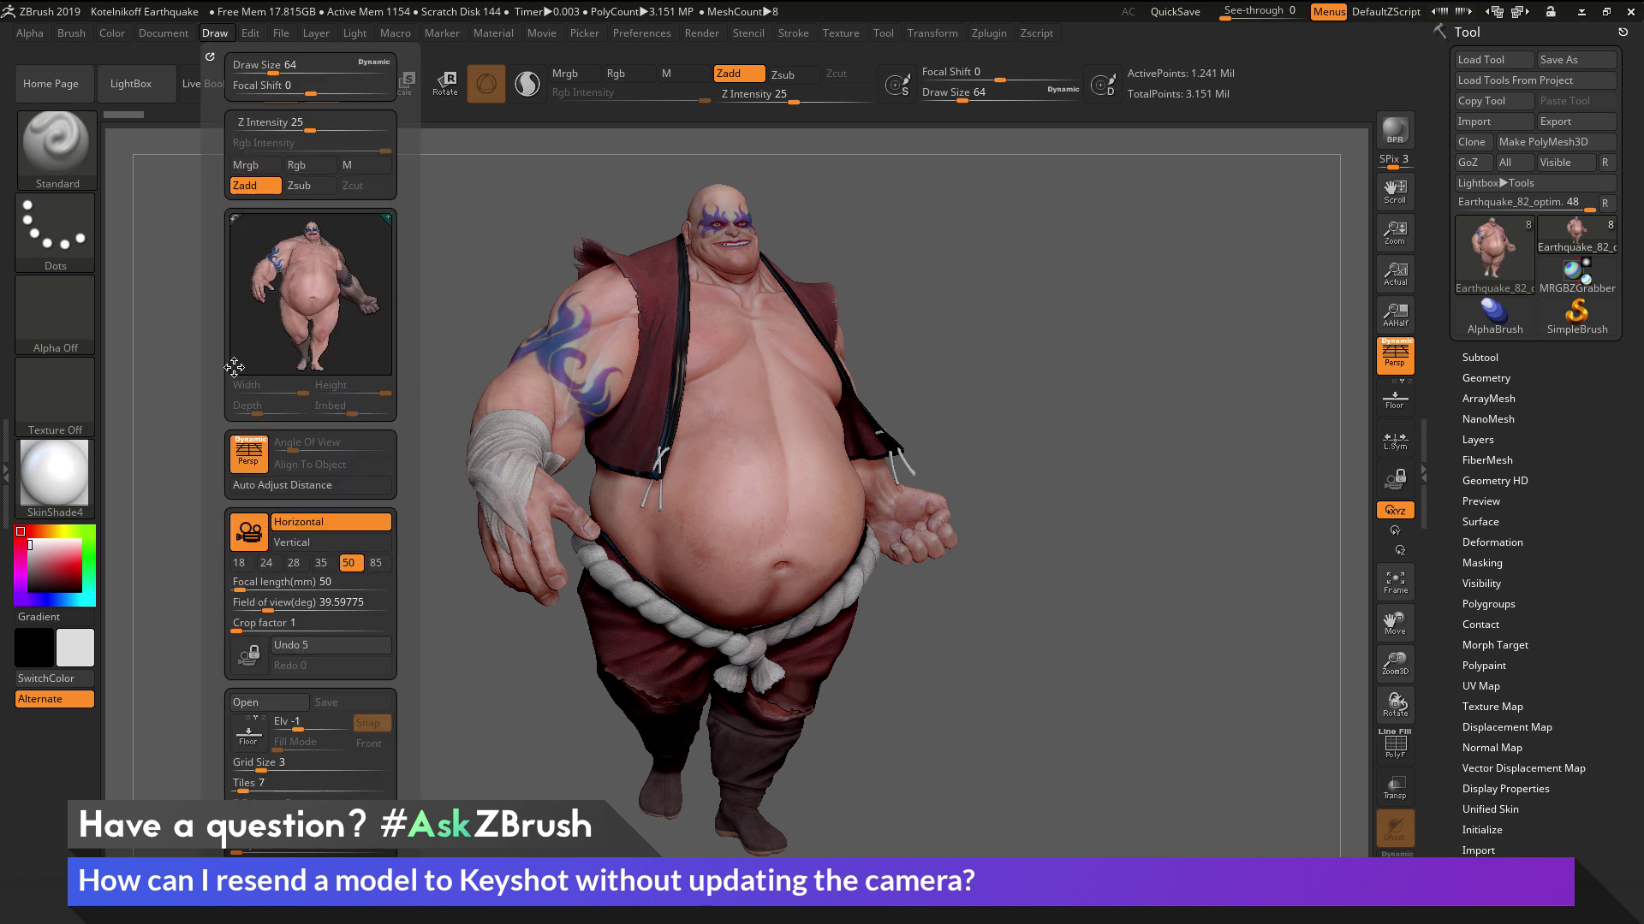
pyautogui.click(322, 565)
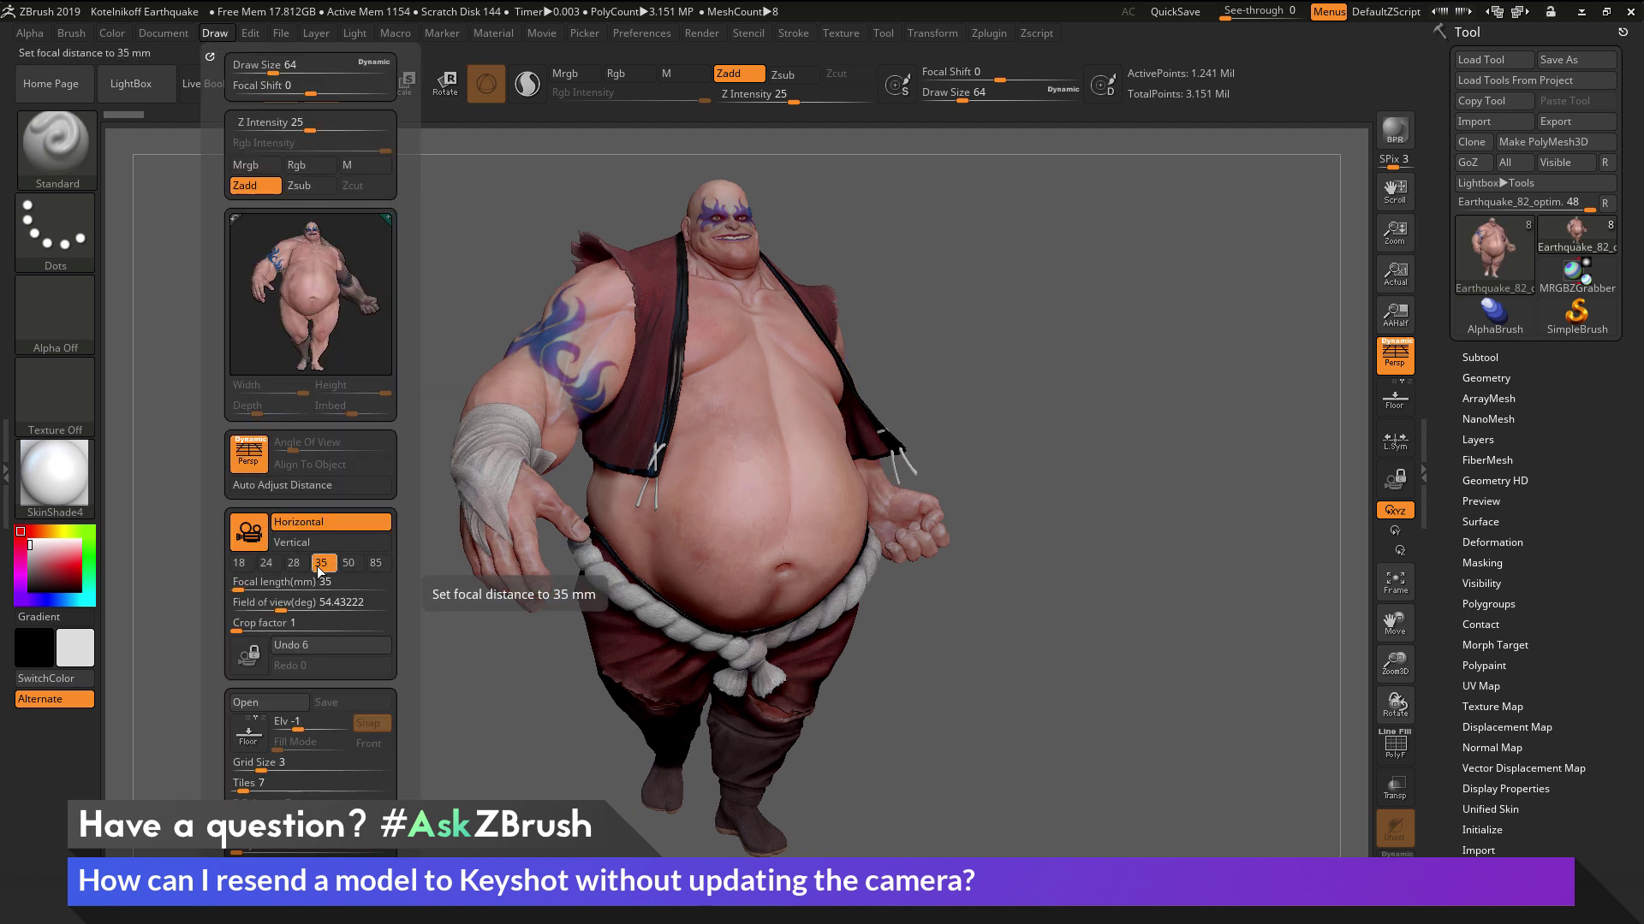
# Store the current camera under the name front
pyautogui.moveTo(215, 702); pyautogui.dragTo(215, 466)
pyautogui.moveTo(215, 526); pyautogui.dragTo(215, 440)
pyautogui.click(254, 727)
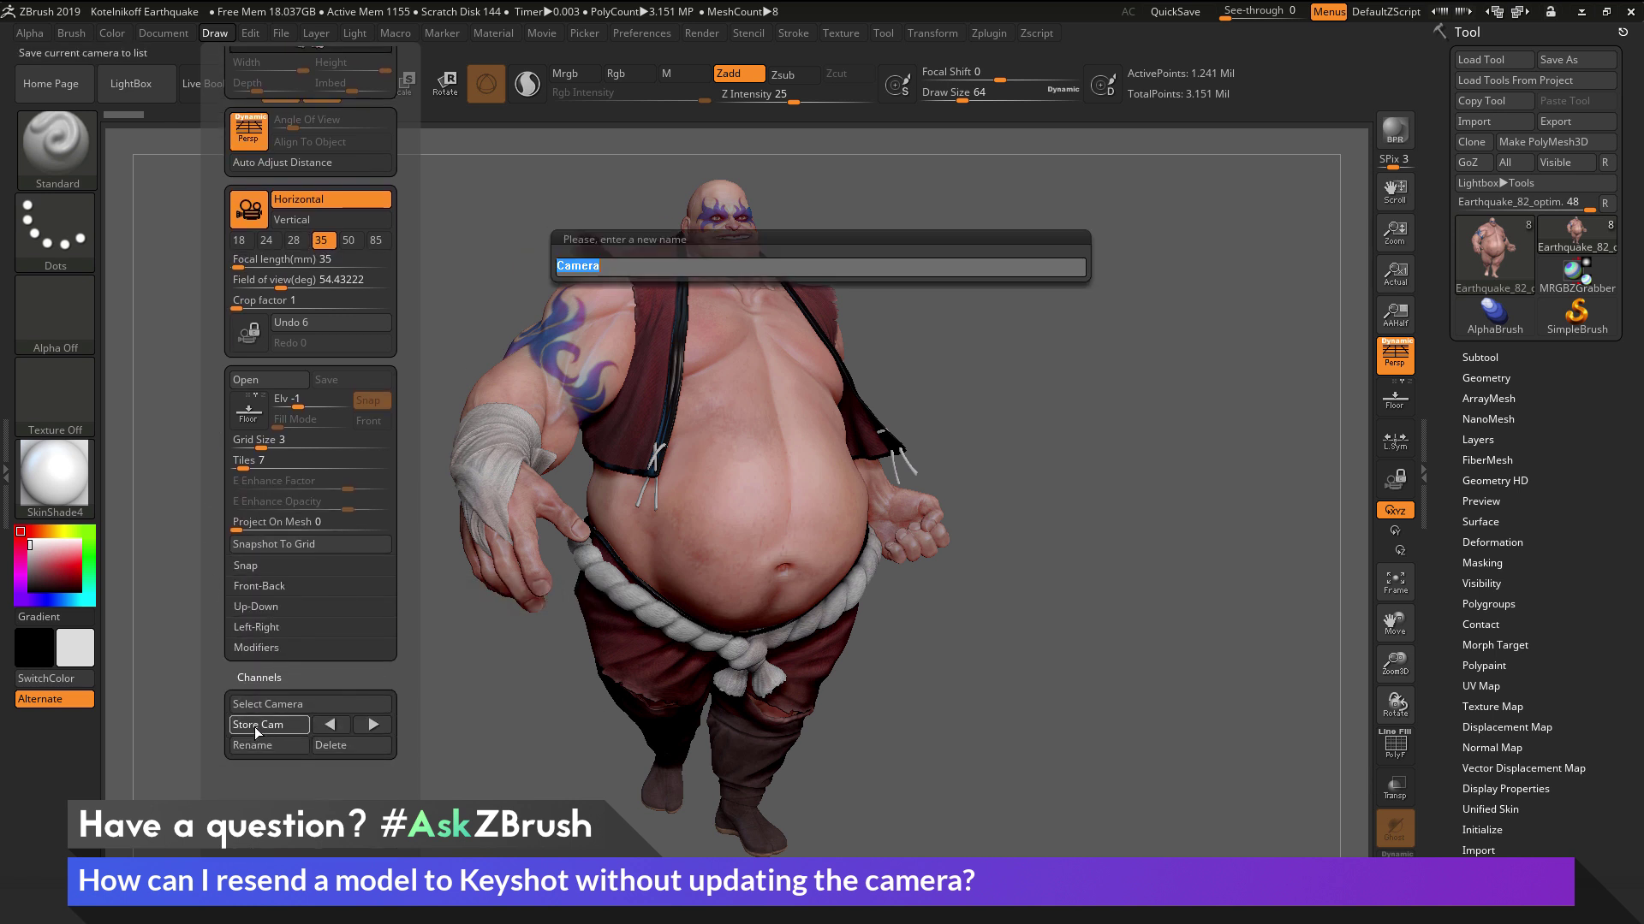
pyautogui.press('BackSpace')
pyautogui.press('Return')
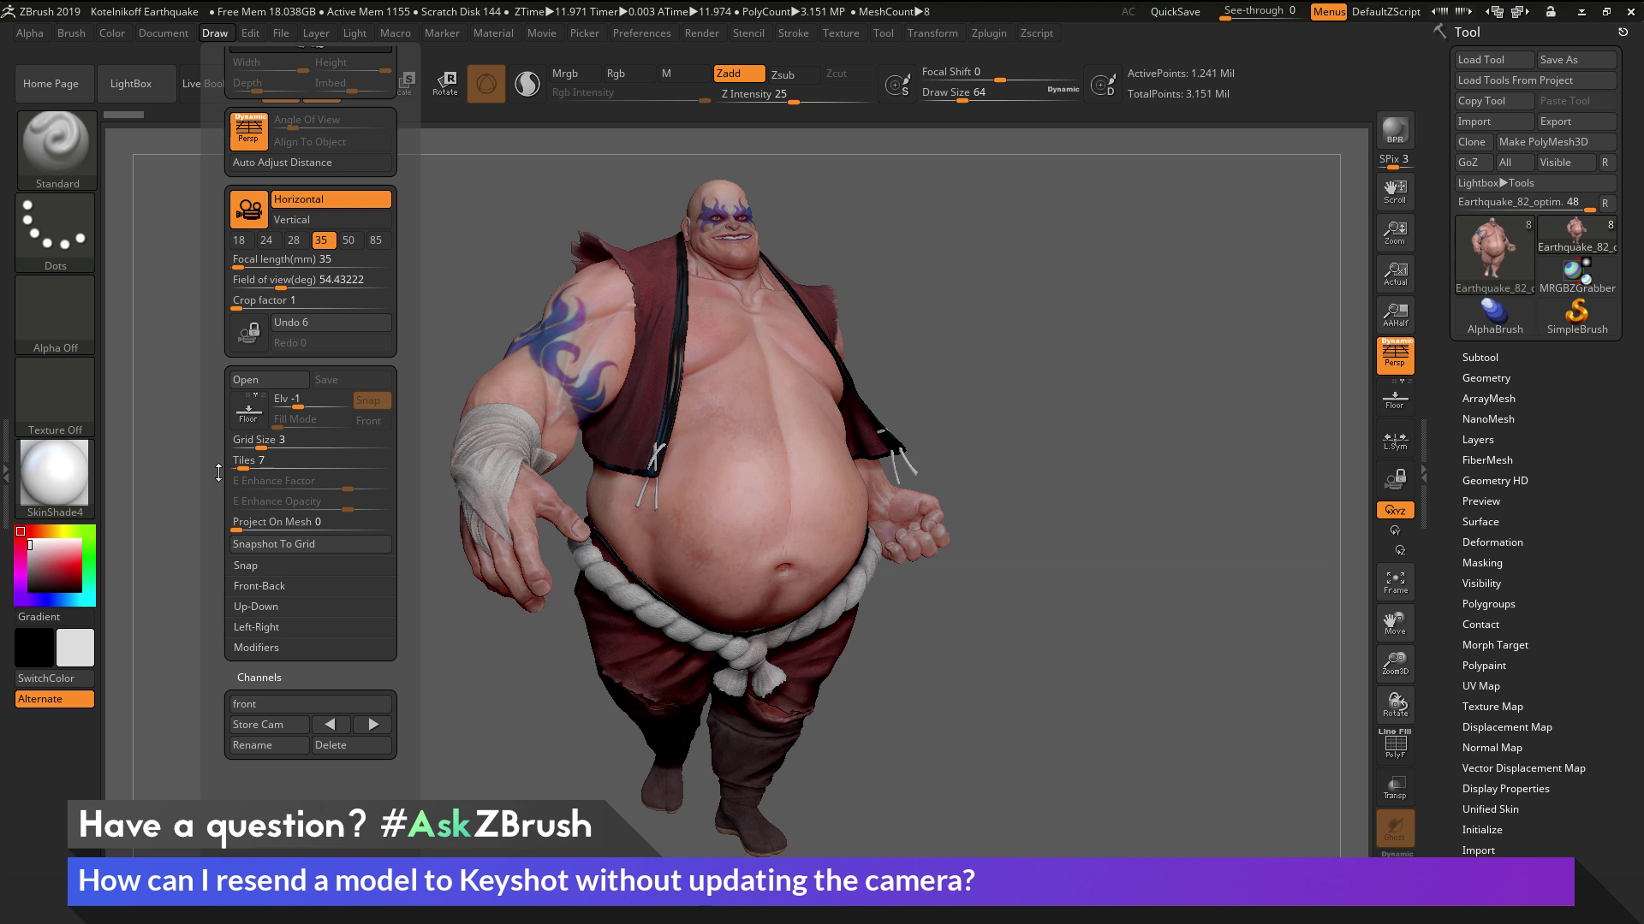
# Orbit the character away from the saved angle and restore the view from the stored front camera
pyautogui.moveTo(1182, 440); pyautogui.dragTo(1075, 371)
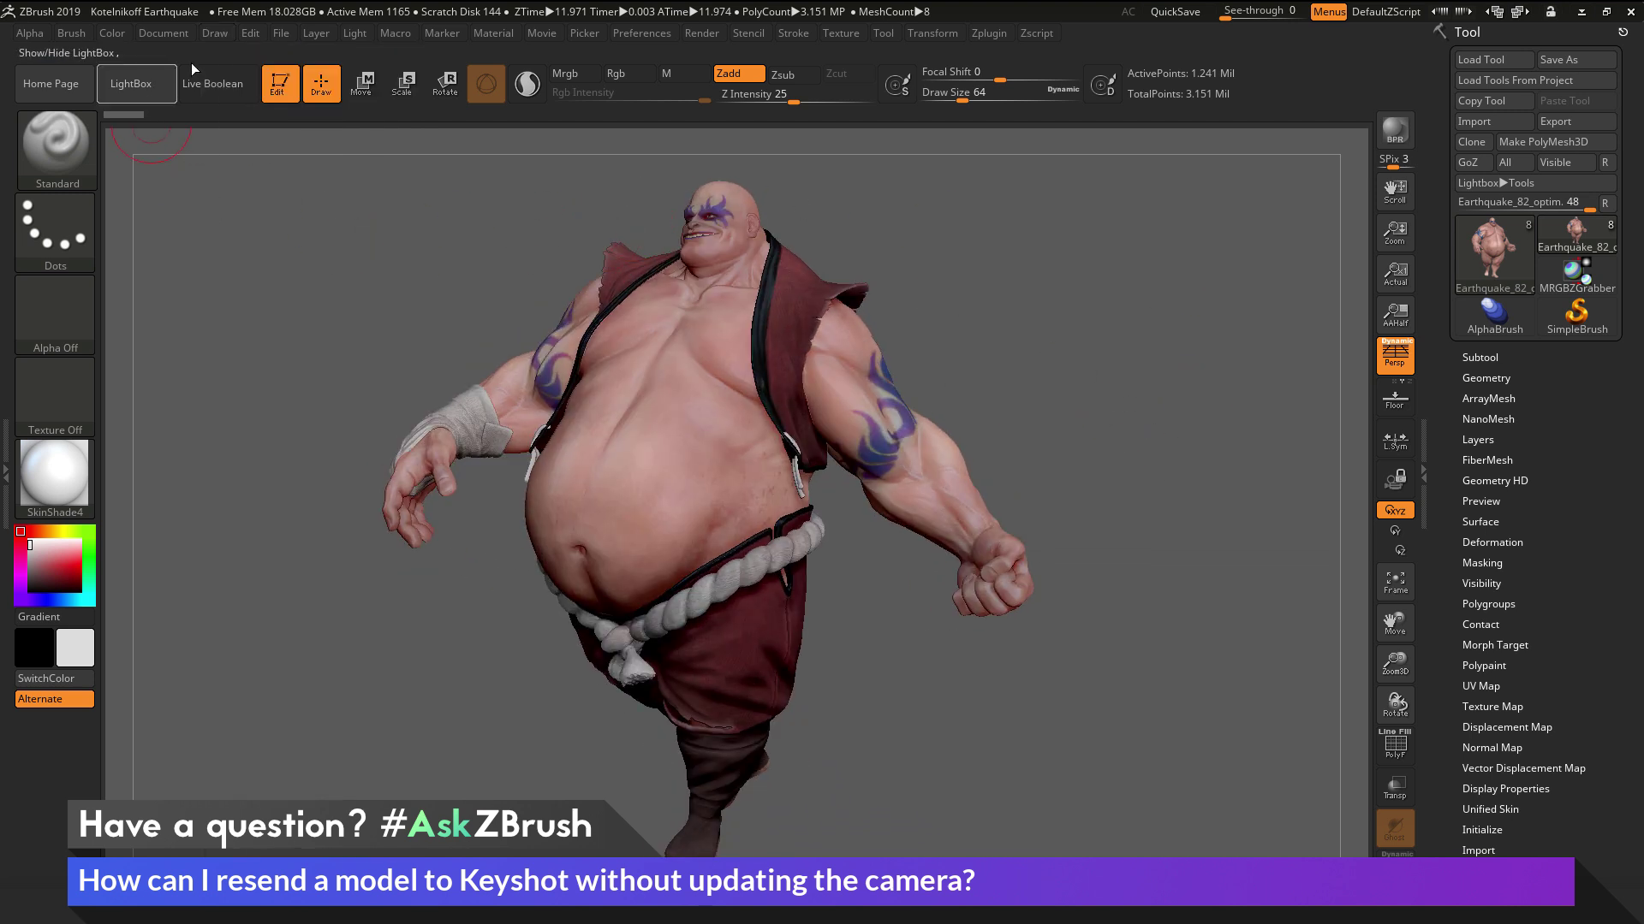
pyautogui.click(209, 34)
pyautogui.moveTo(219, 449); pyautogui.dragTo(210, 291)
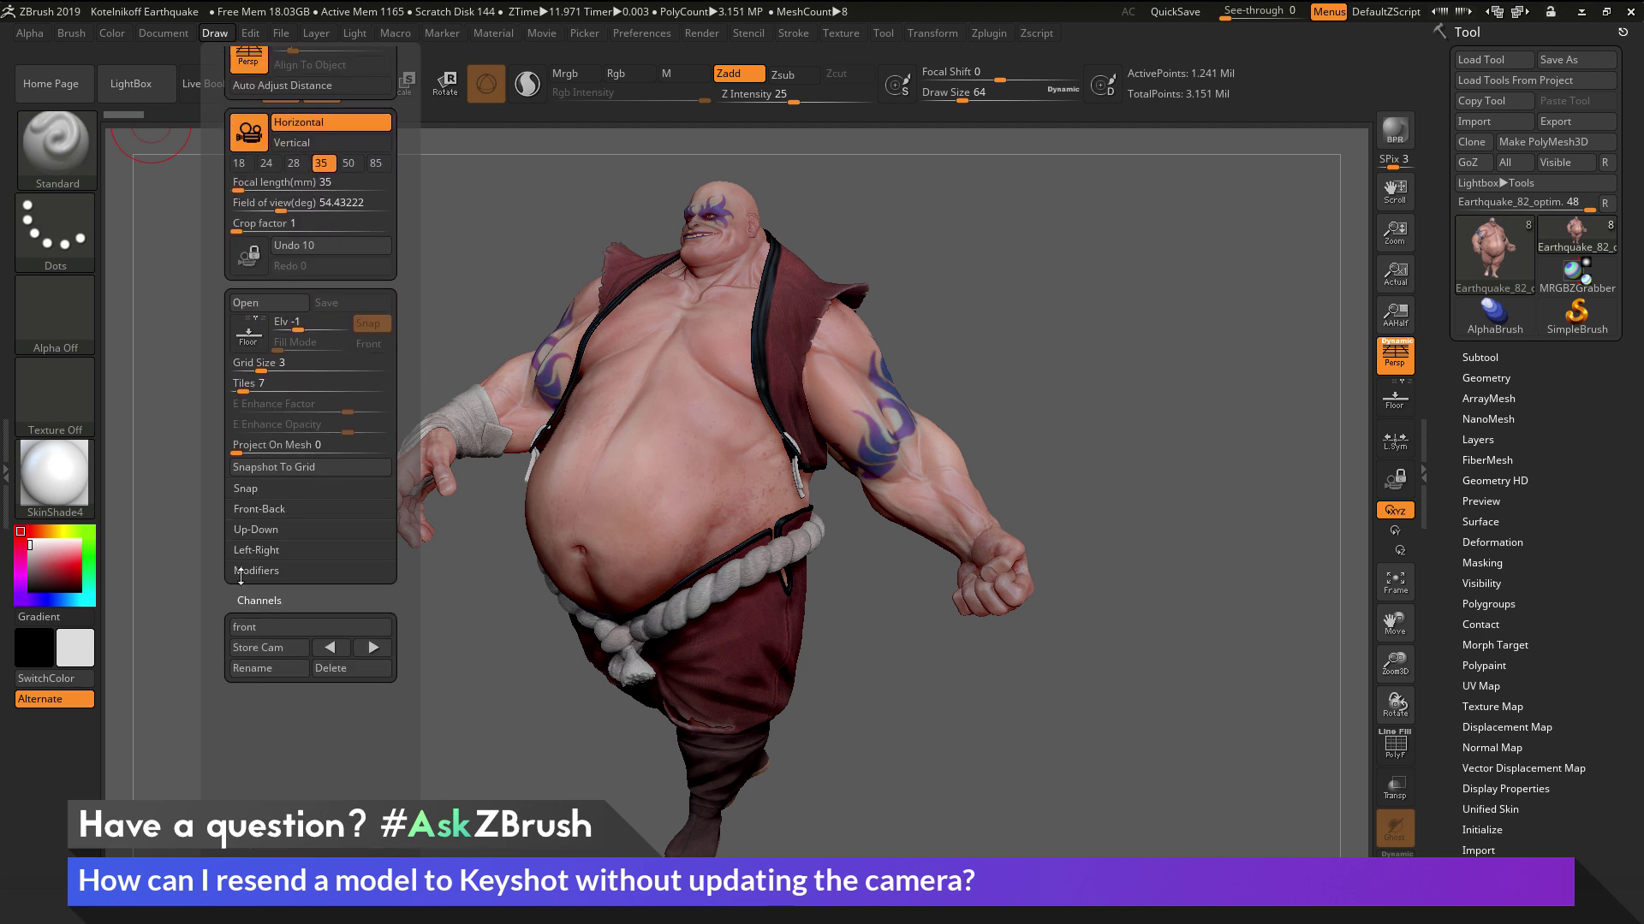
pyautogui.click(270, 629)
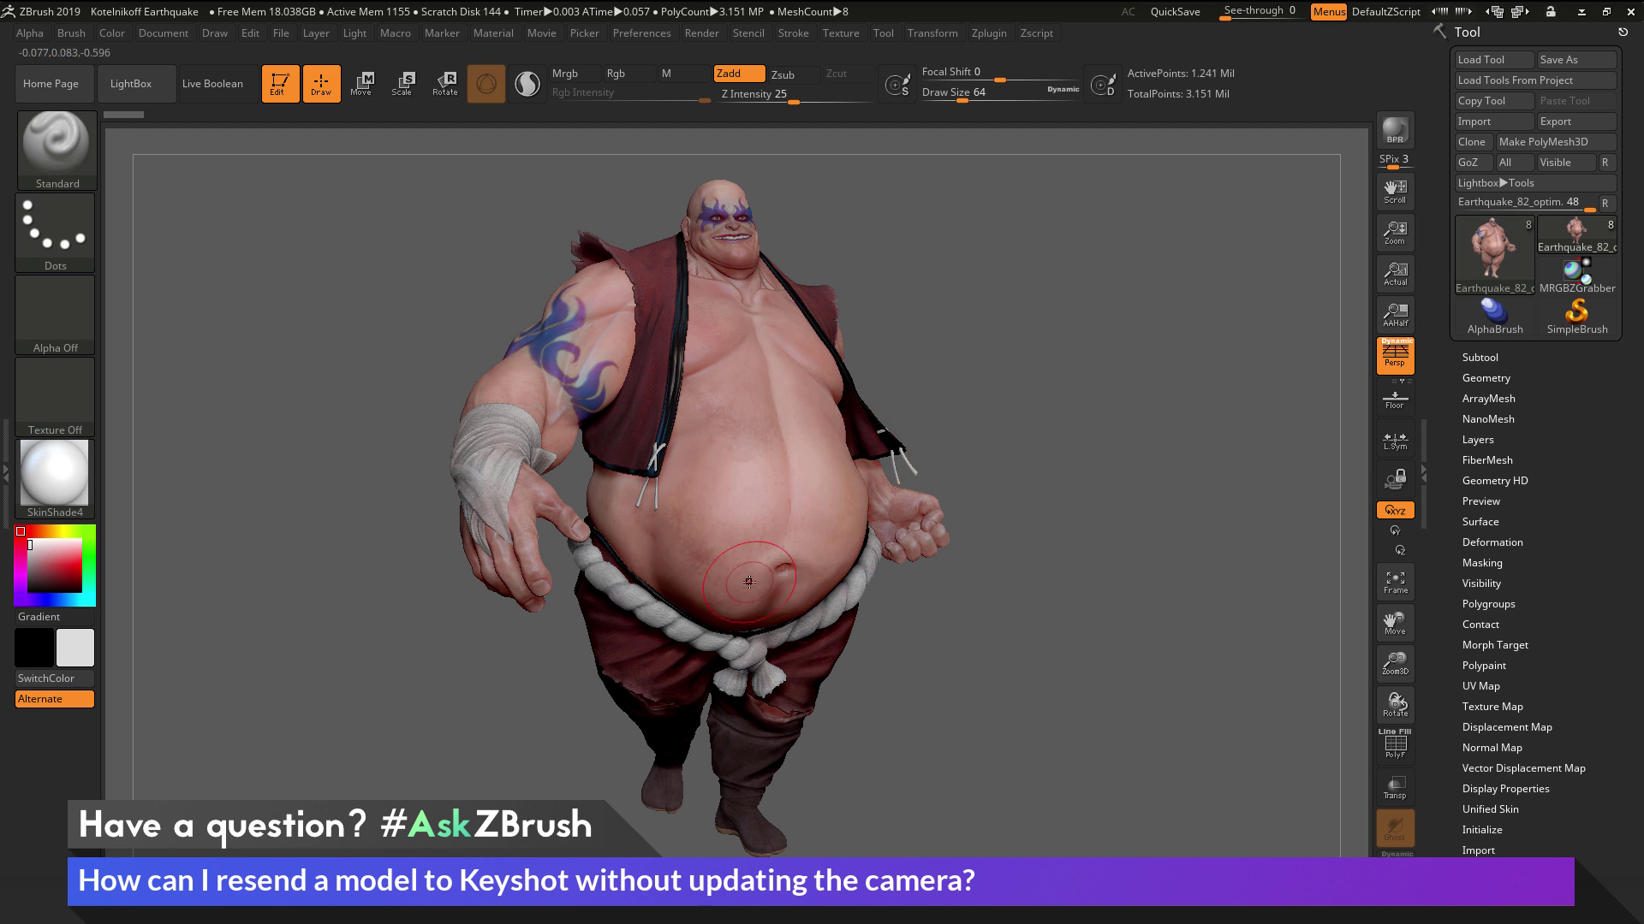
# Enable Keyshot as the external renderer and send the model to KeyShot with a BPR render
pyautogui.click(698, 34)
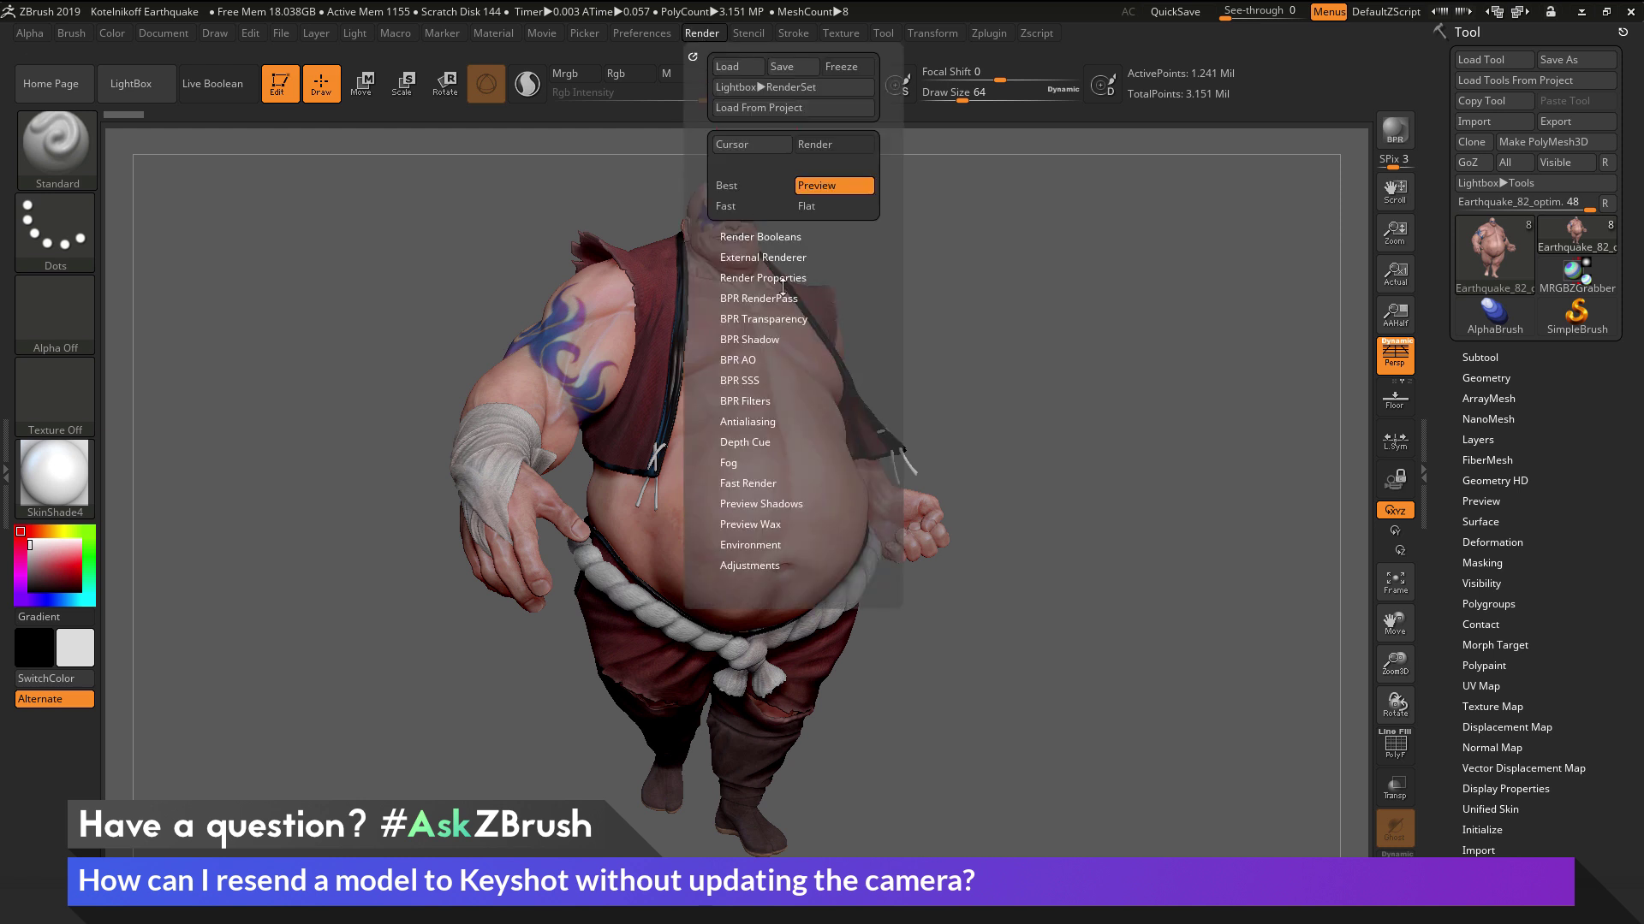
pyautogui.click(768, 258)
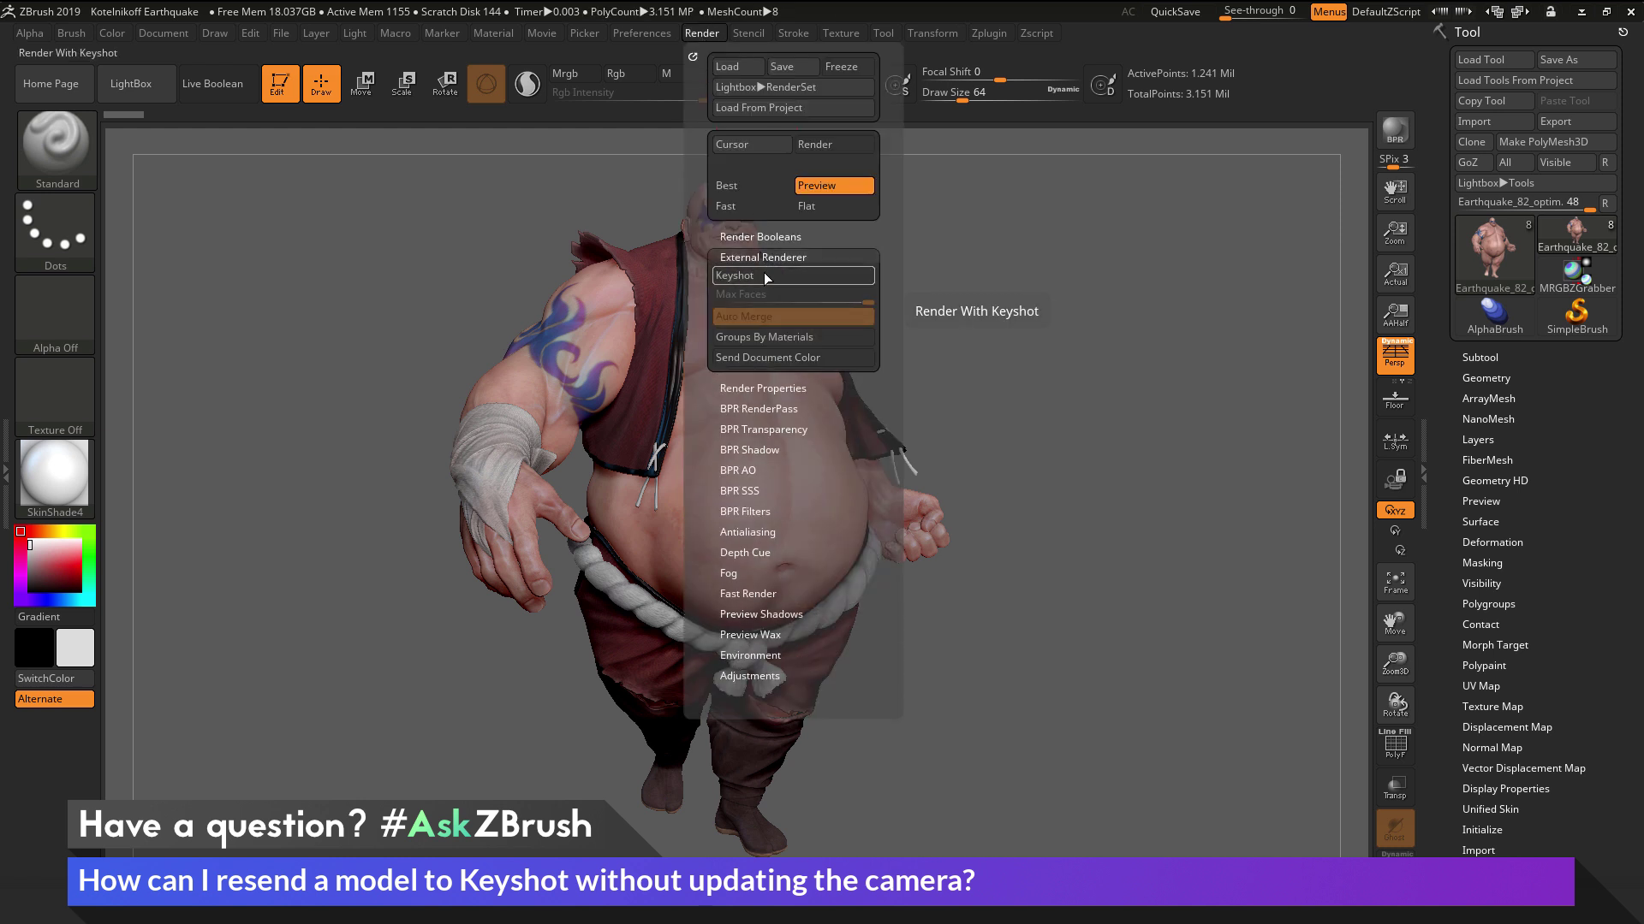
pyautogui.click(745, 276)
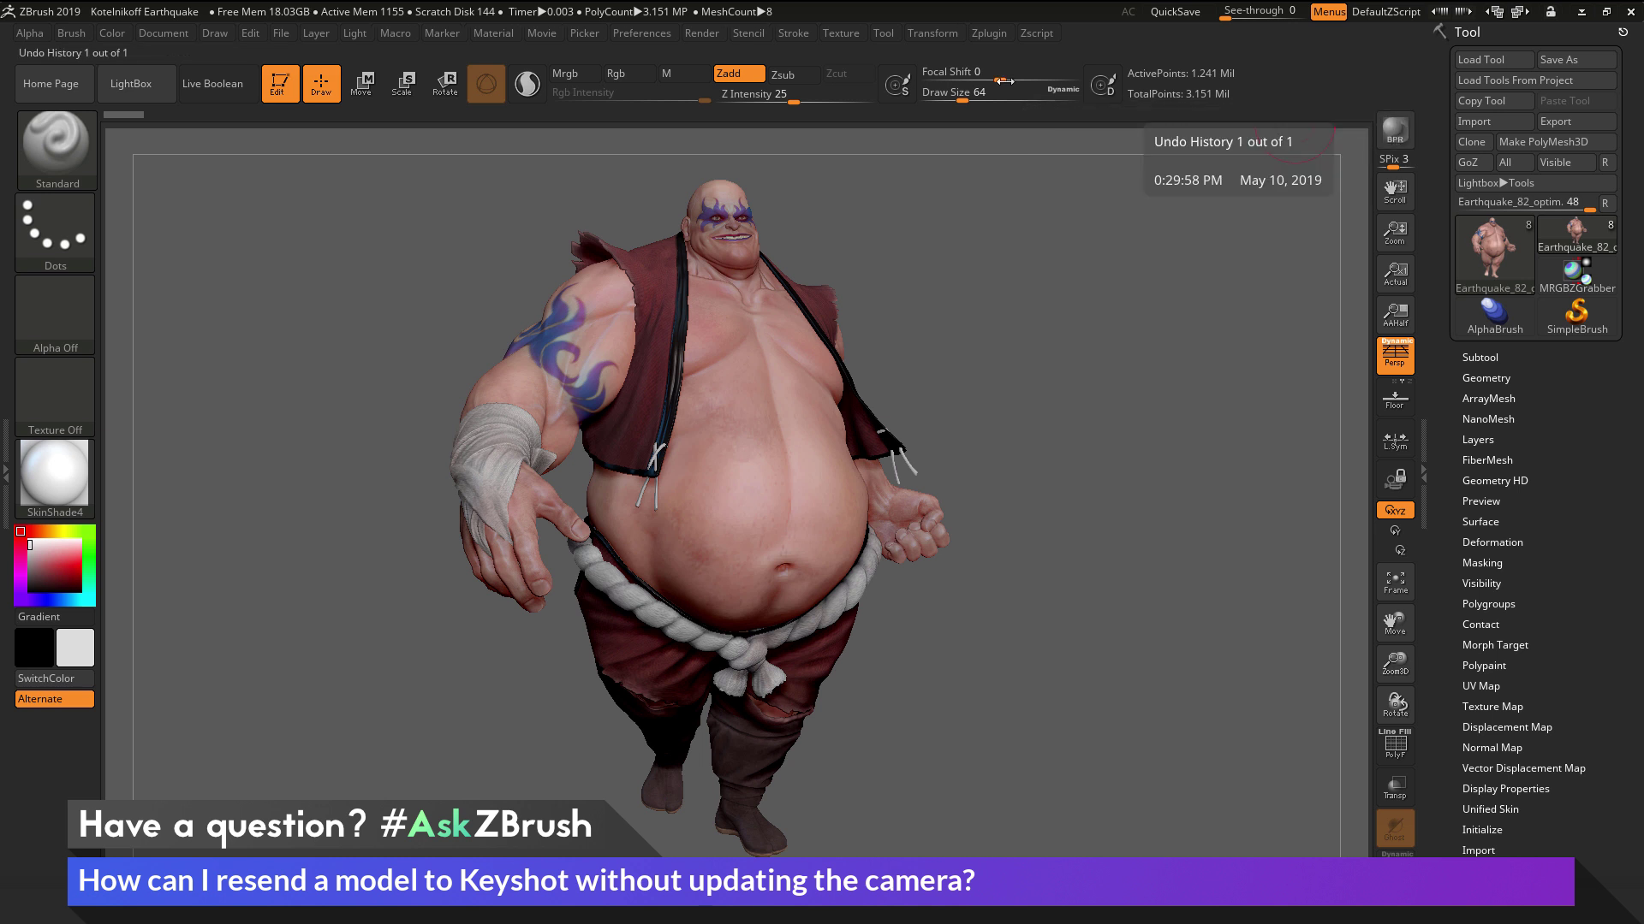
pyautogui.click(702, 33)
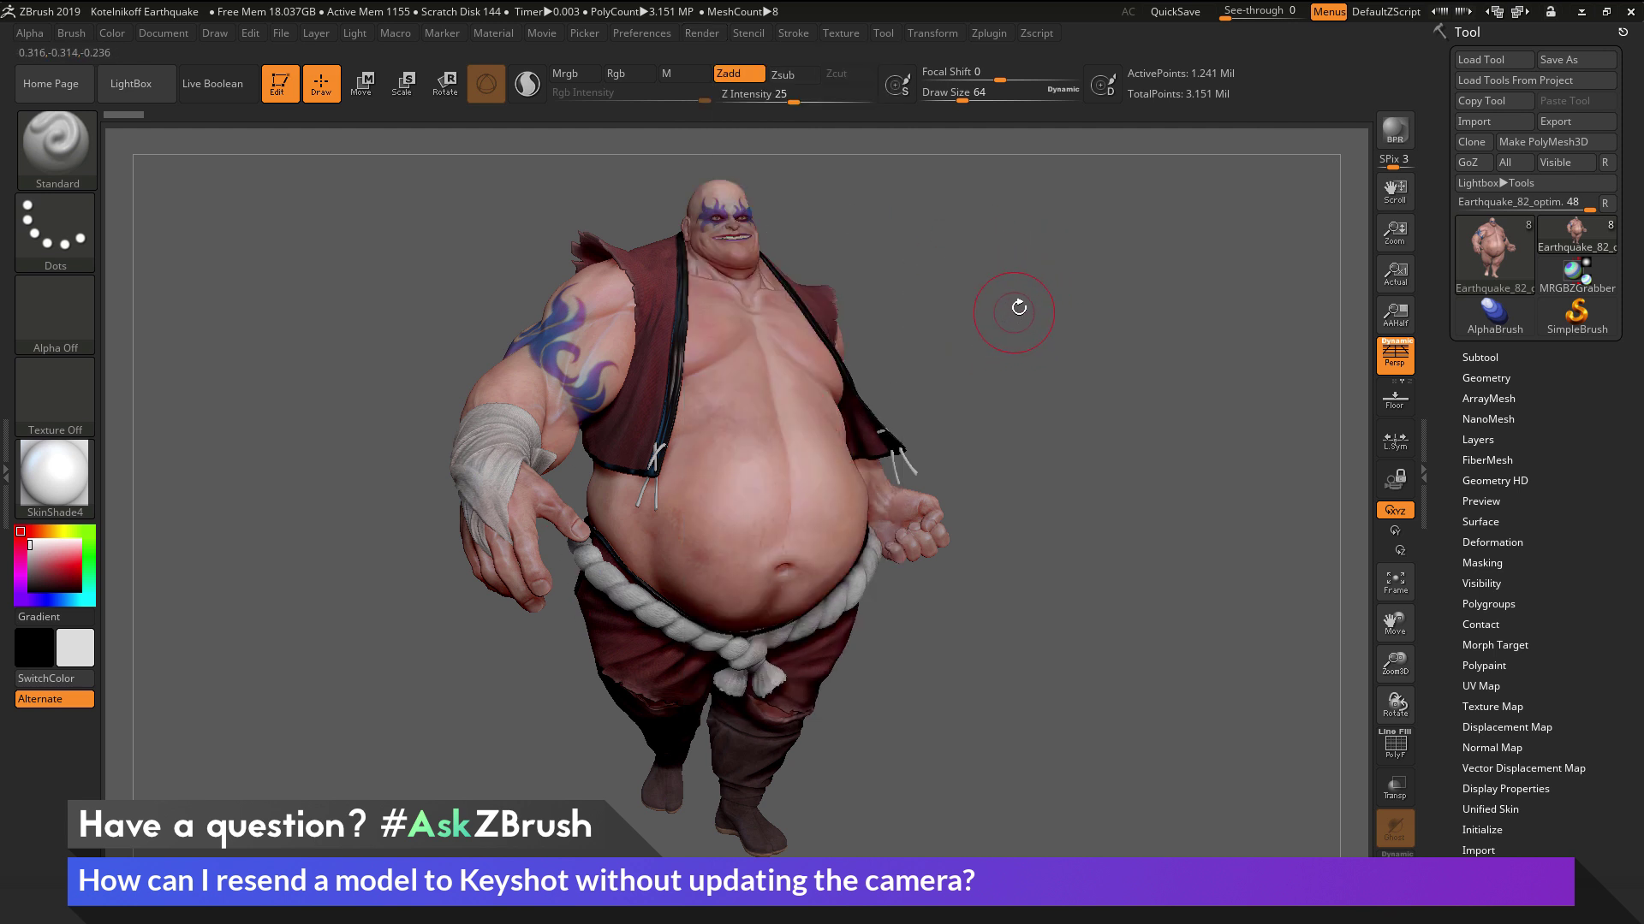
pyautogui.click(1399, 127)
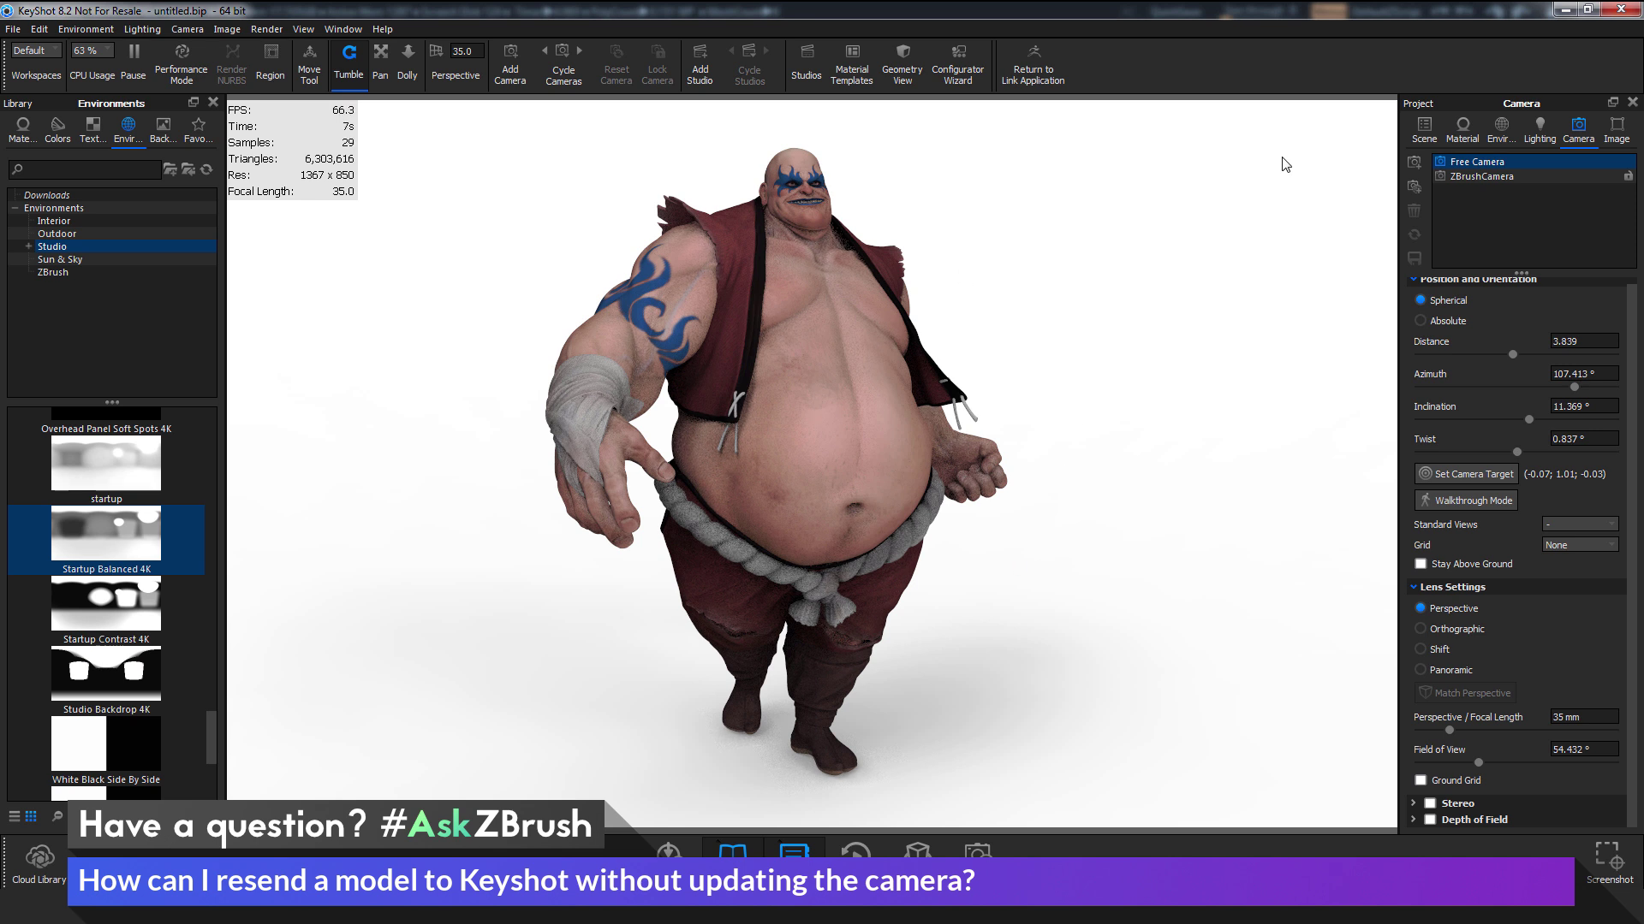
# Examine the imported model parts in KeyShot's scene tree and the cameras in its camera list
pyautogui.click(1419, 130)
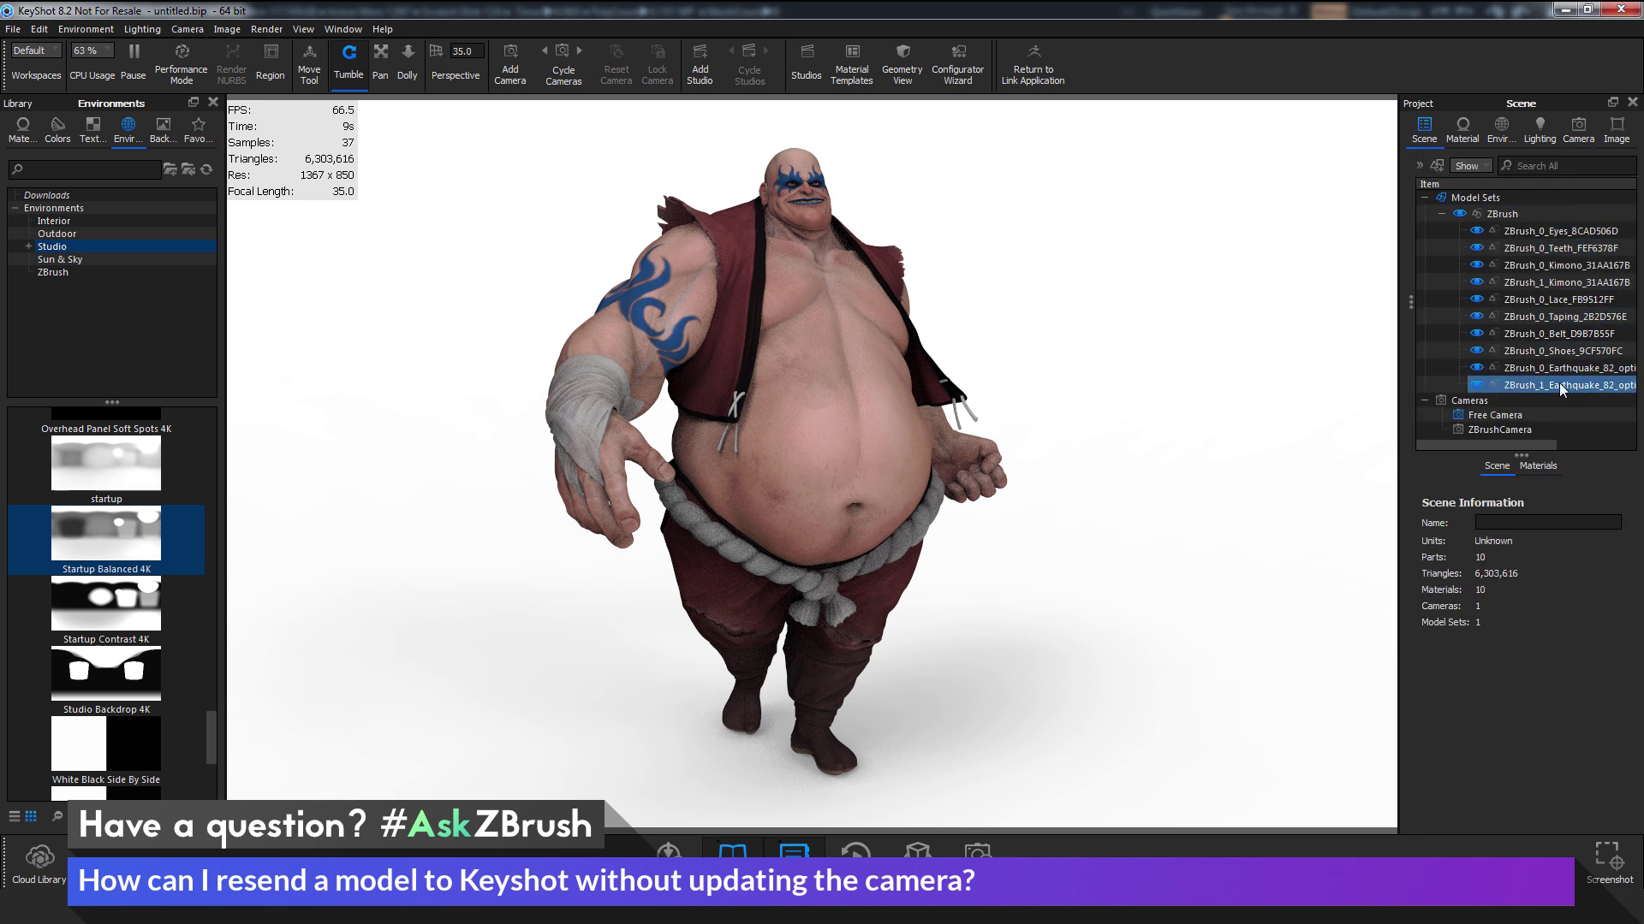
pyautogui.click(1577, 126)
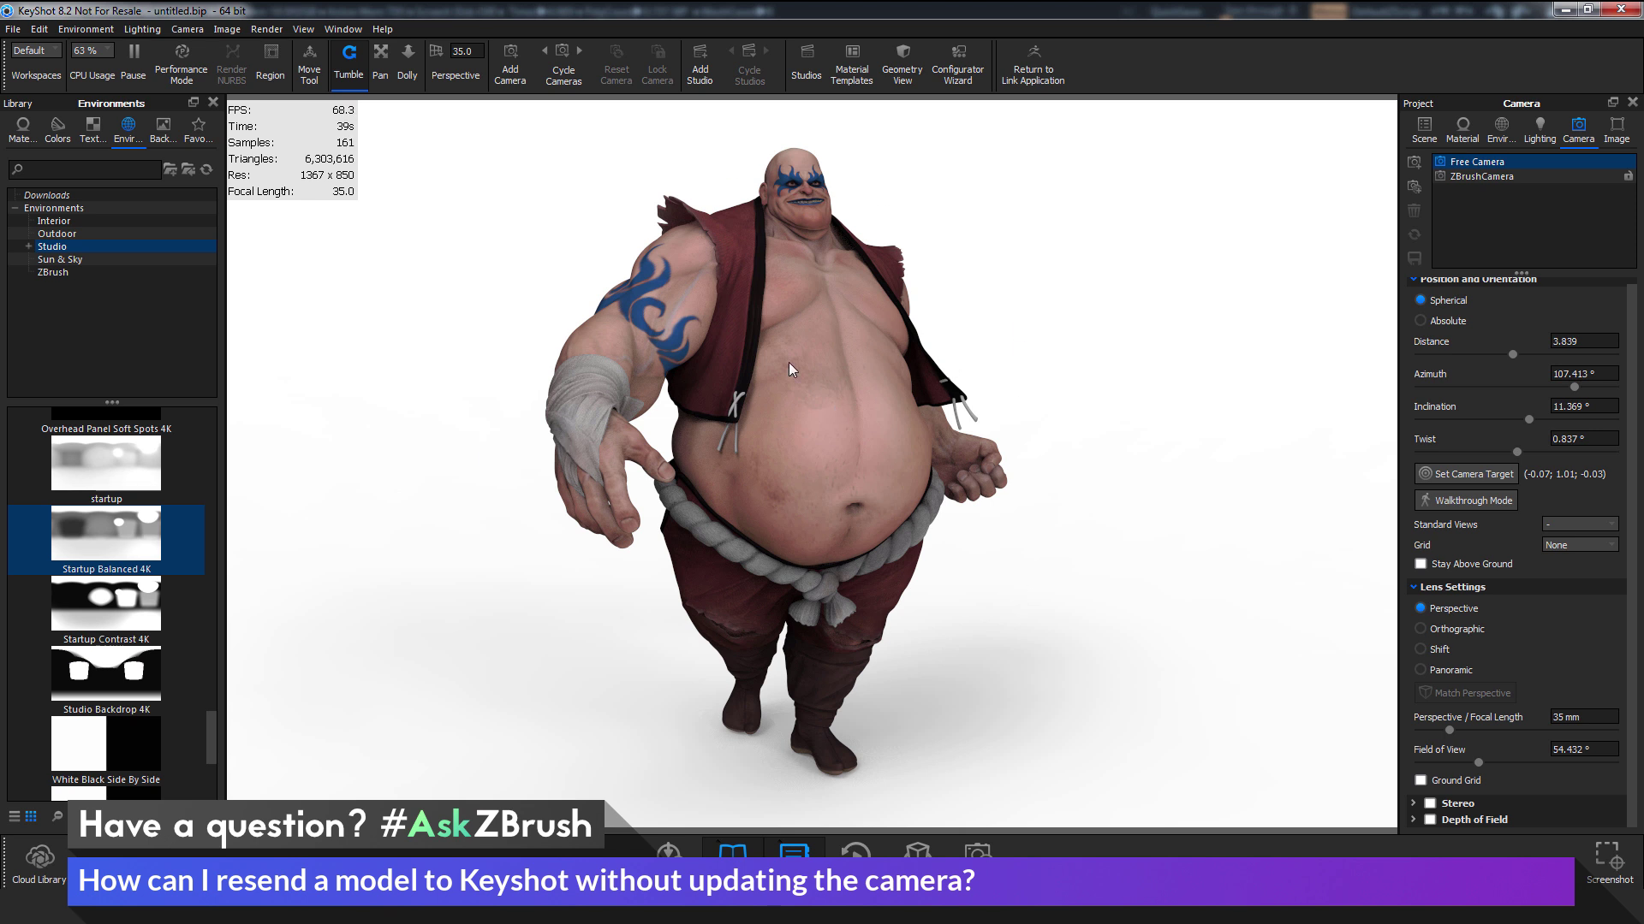
# Switch back to ZBrush and make the Kimono subtool active for editing
pyautogui.hotkey('alt', 'Tab')
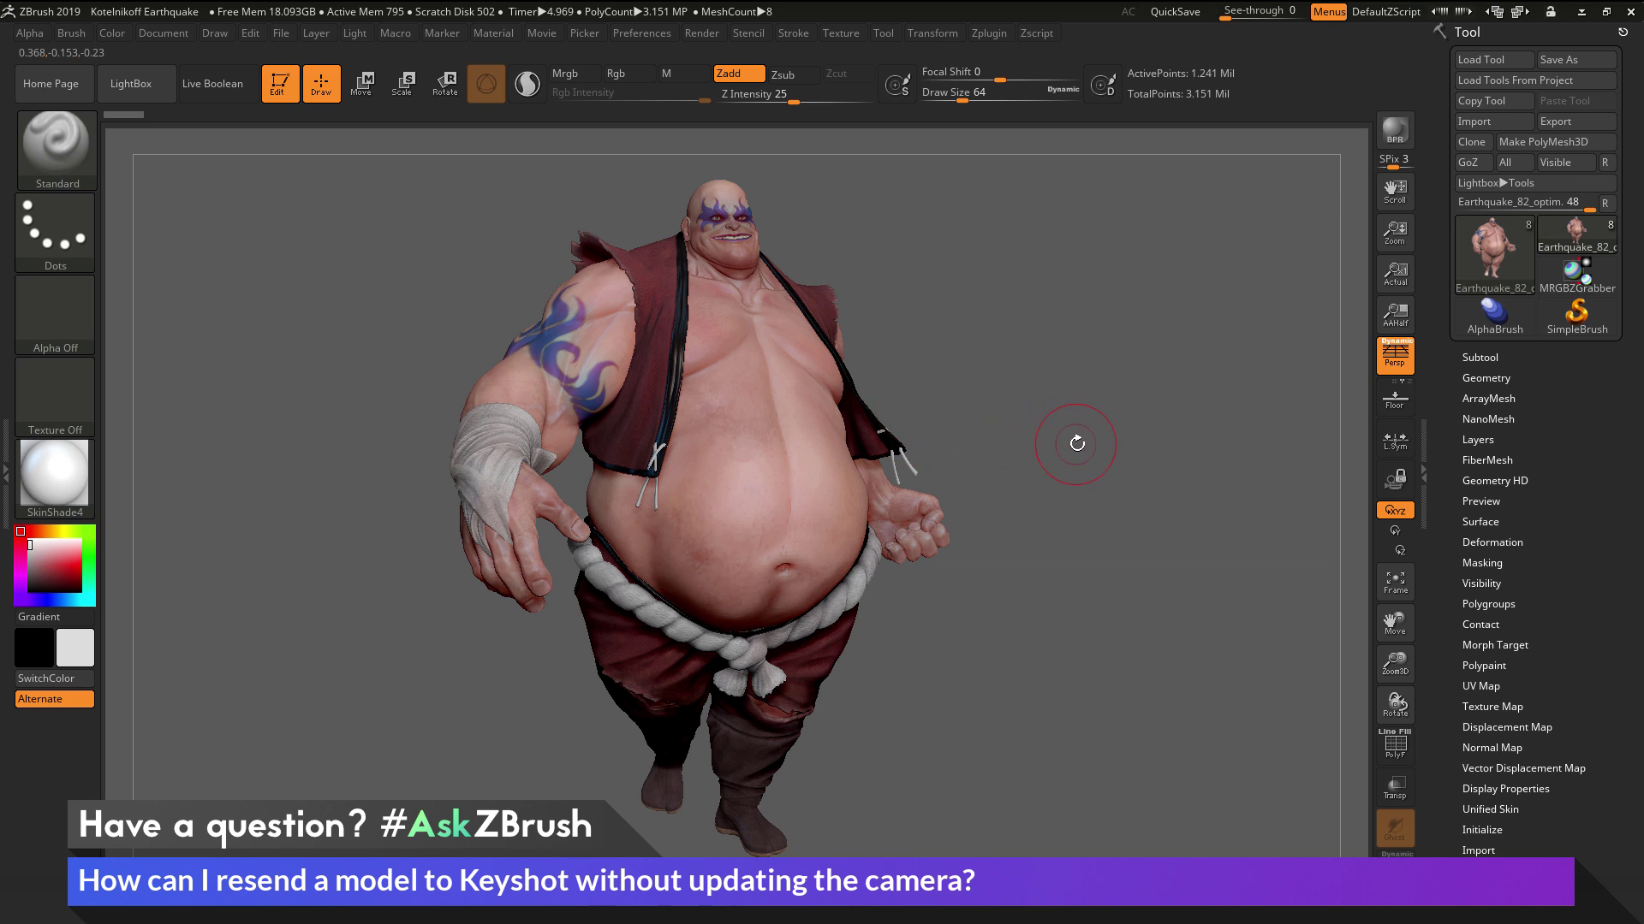
pyautogui.moveTo(1013, 440); pyautogui.dragTo(882, 419)
pyautogui.moveTo(1101, 428); pyautogui.dragTo(854, 389)
pyautogui.keyDown('ctrl'); pyautogui.moveTo(853, 389); pyautogui.dragTo(1053, 445, button='right'); pyautogui.keyUp('ctrl')
pyautogui.keyDown('alt'); pyautogui.click(917, 409); pyautogui.keyUp('alt')
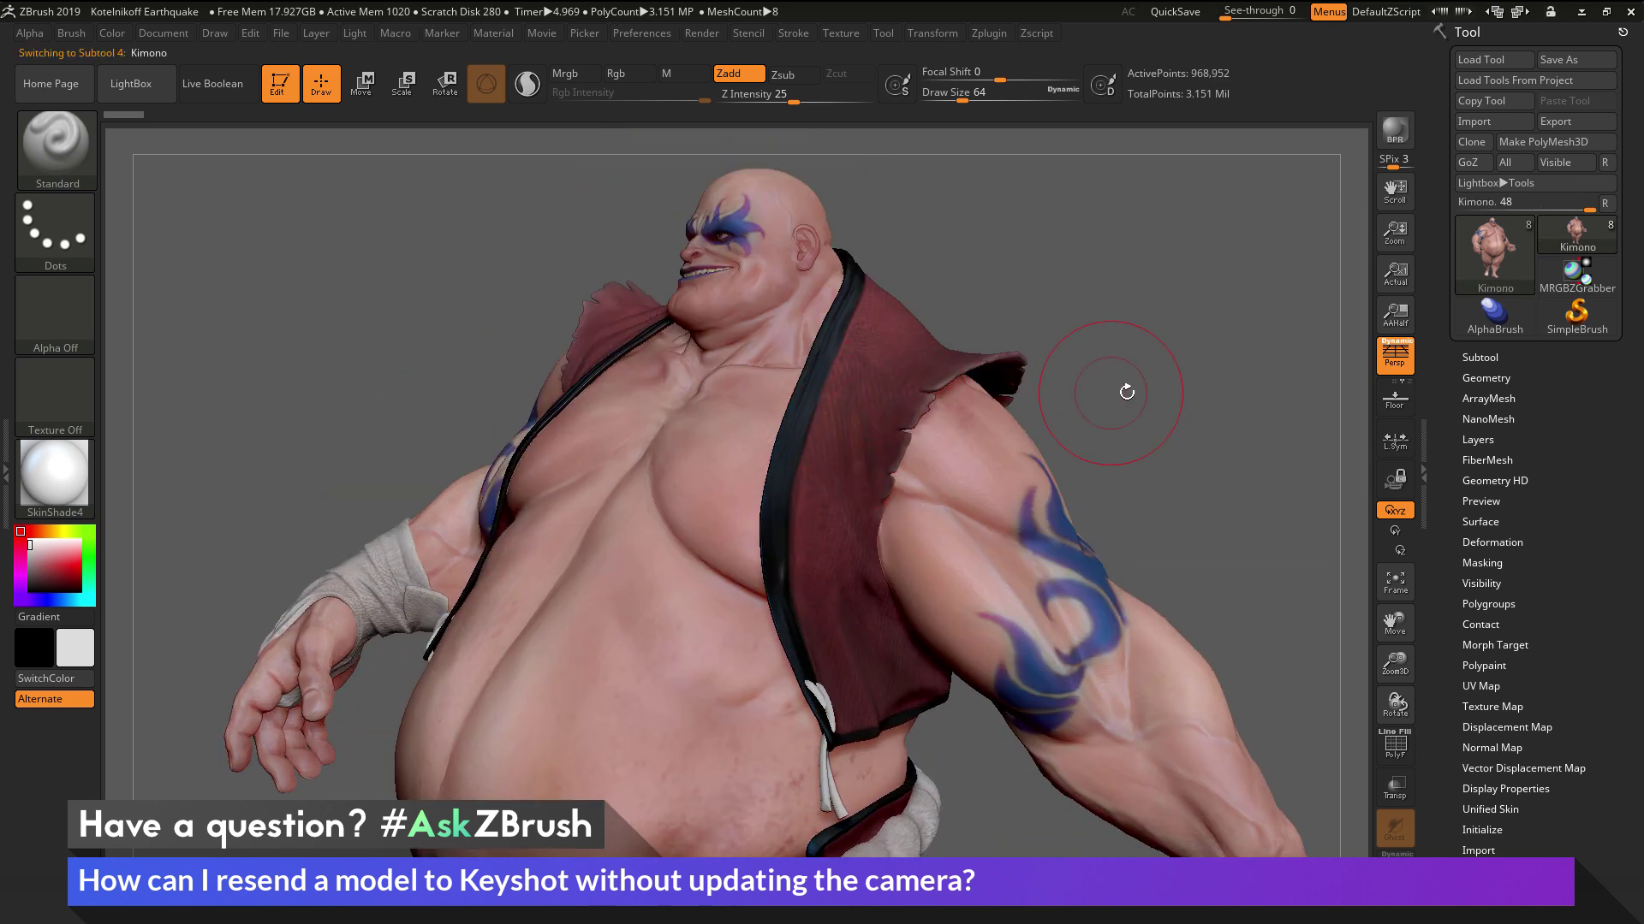
pyautogui.moveTo(1115, 392); pyautogui.dragTo(1028, 366)
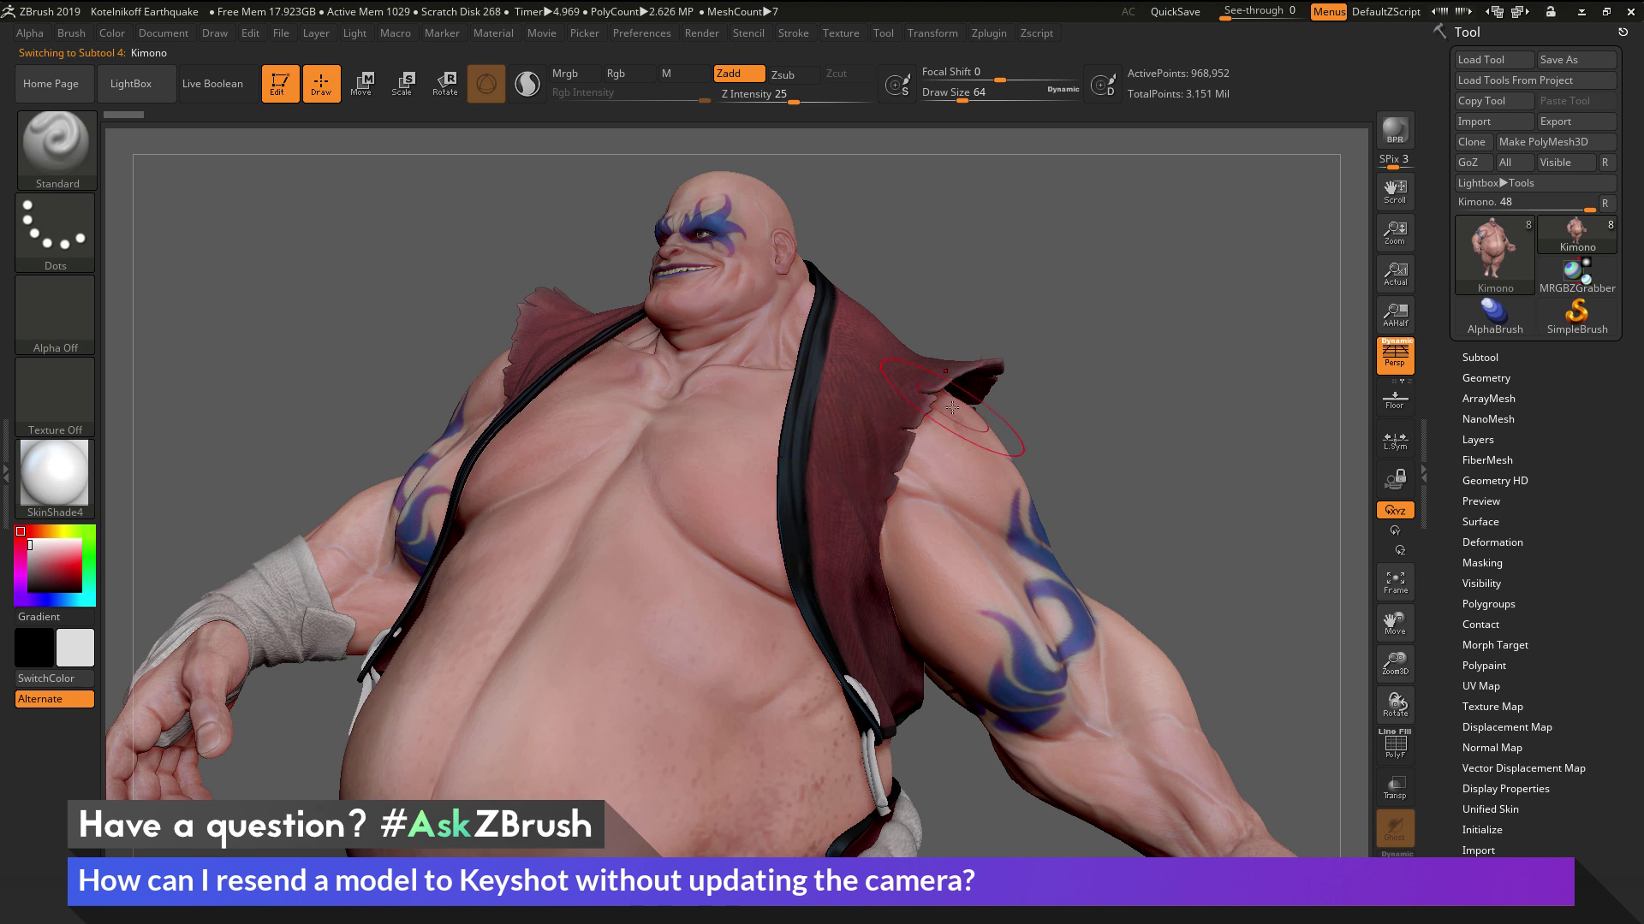
# Reshape both shoulders of the kimono vest with the Move brush at draw size 177
pyautogui.press('b')
pyautogui.press('m')
pyautogui.press('v')
pyautogui.press('space')
pyautogui.moveTo(952, 393); pyautogui.dragTo(978, 393)
pyautogui.moveTo(869, 351); pyautogui.dragTo(907, 343)
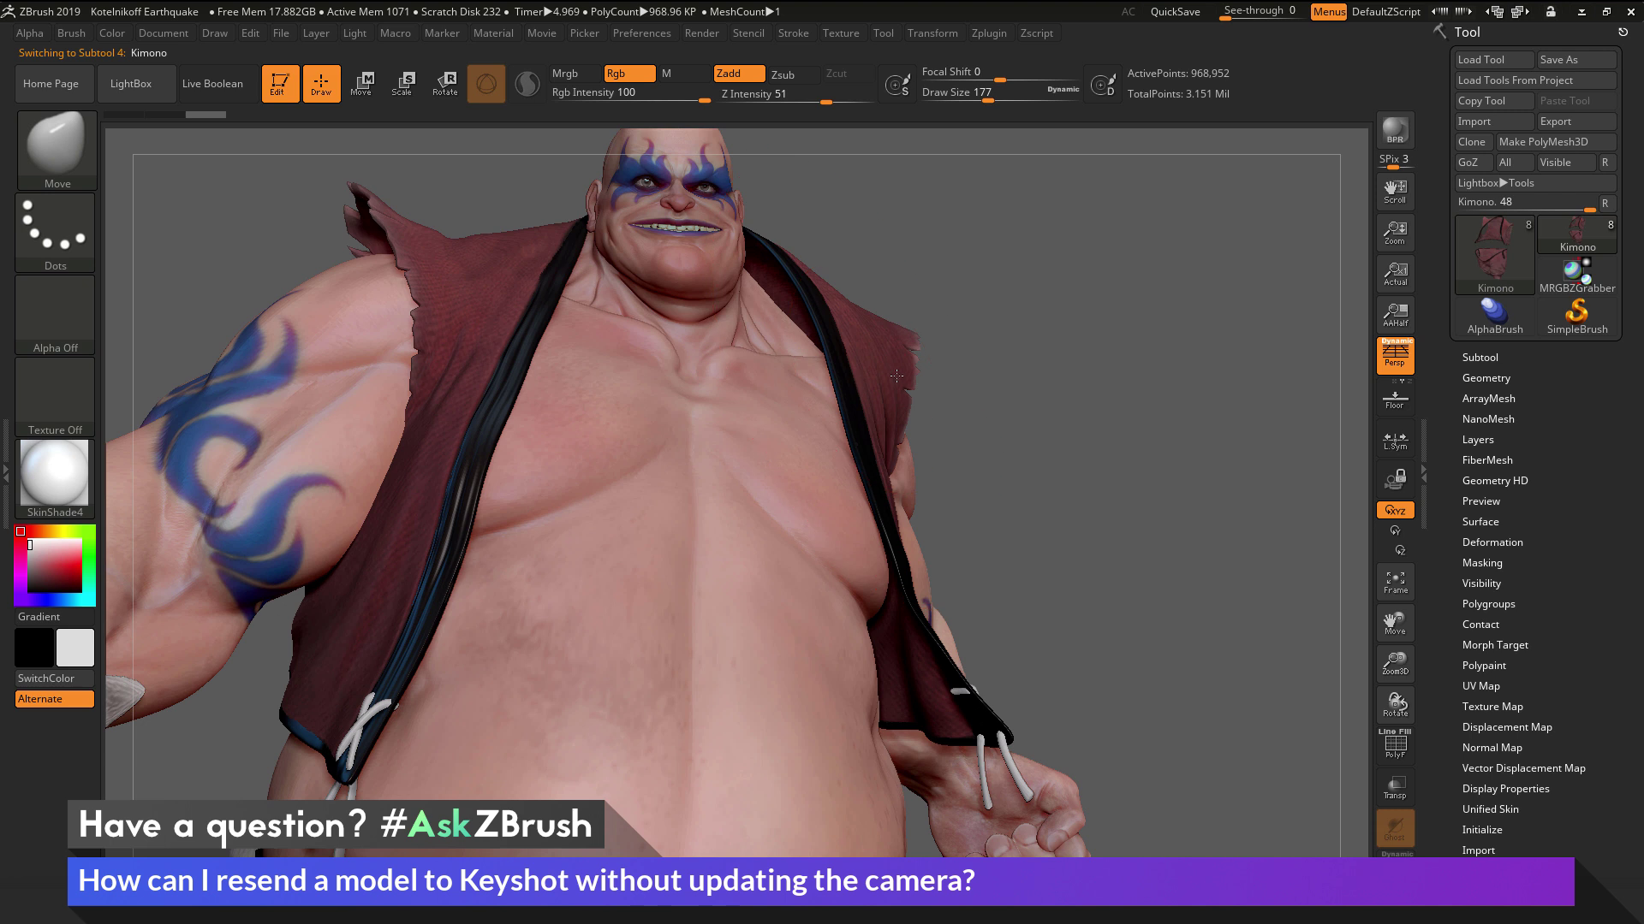
pyautogui.moveTo(998, 404); pyautogui.dragTo(1055, 354)
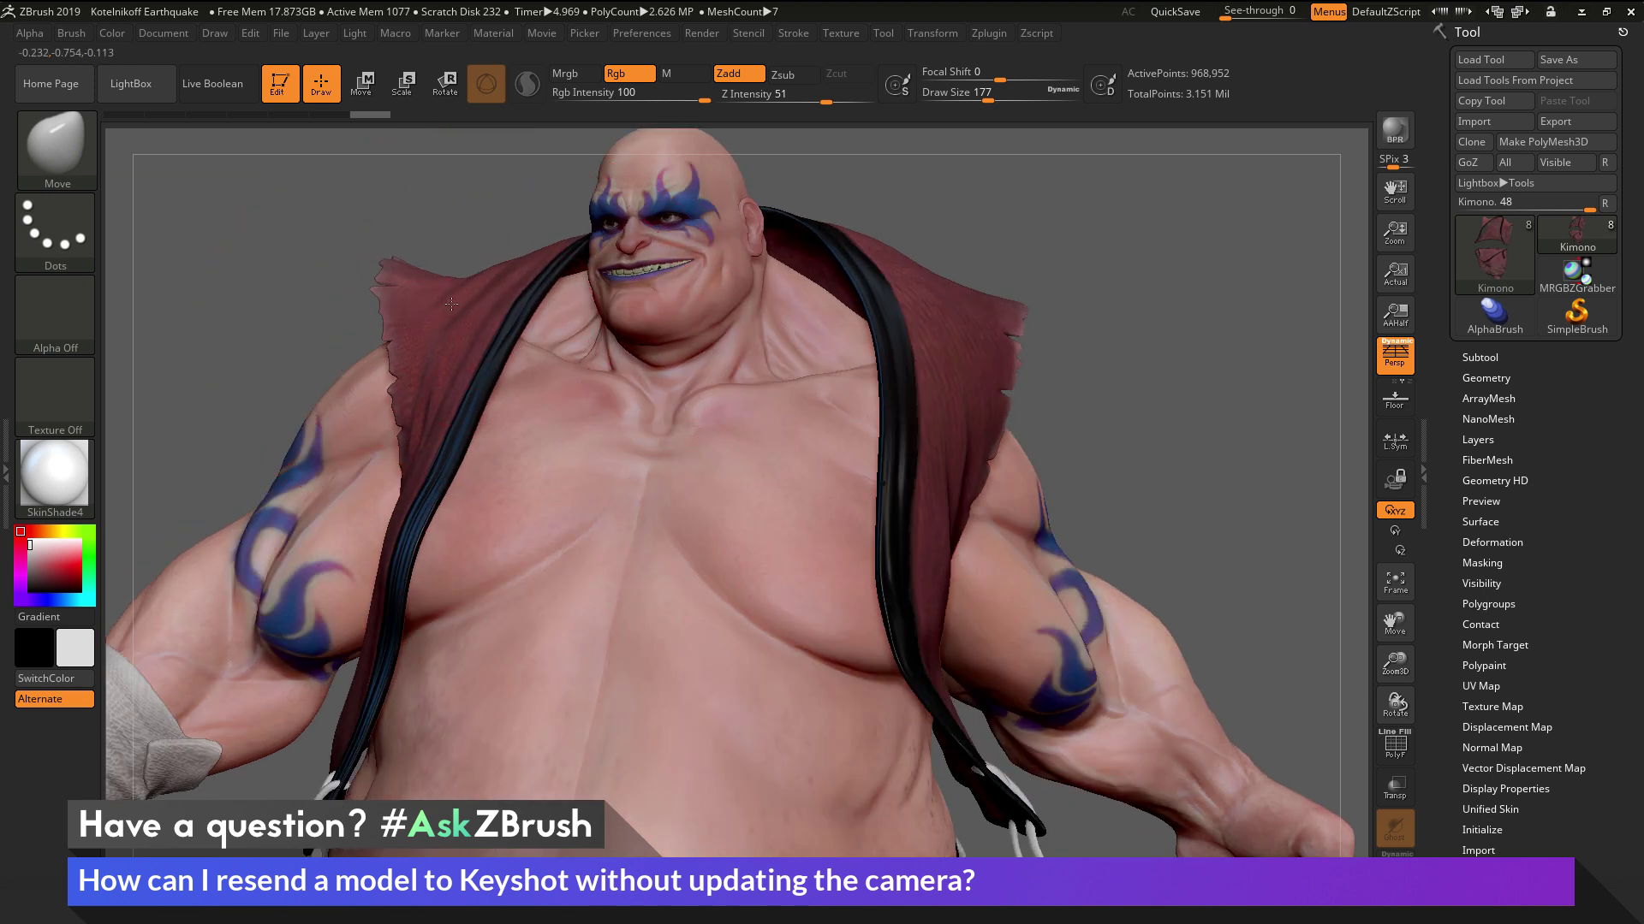
pyautogui.moveTo(451, 304); pyautogui.dragTo(442, 299)
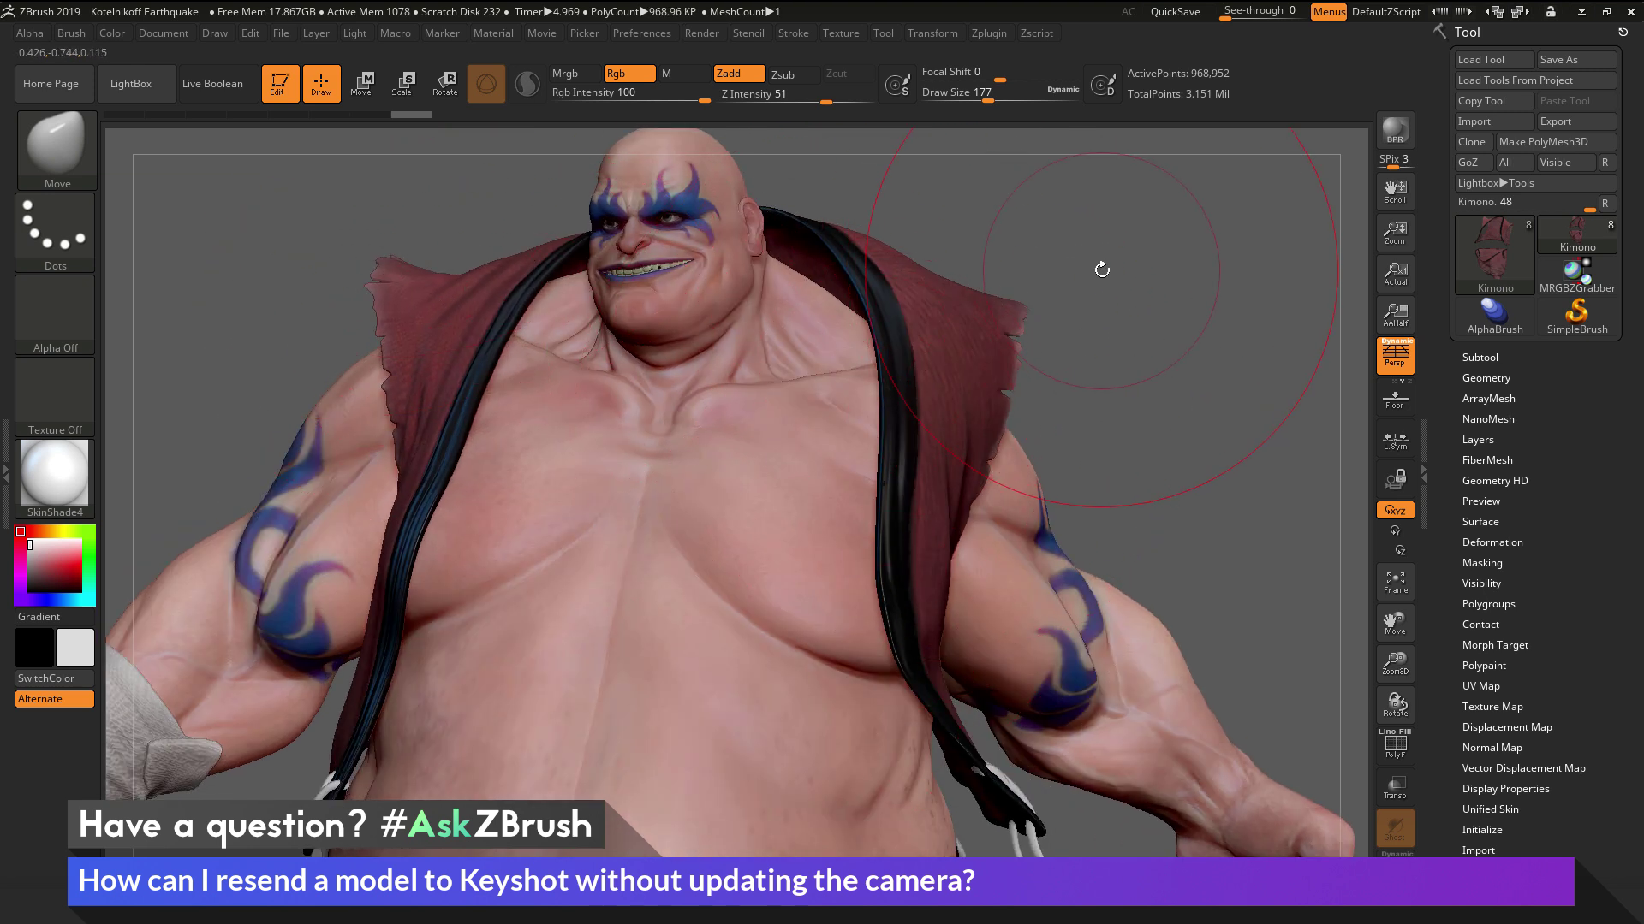
# Resend the edited model to KeyShot with a BPR render and make ZBrushCamera the active camera
pyautogui.click(1396, 135)
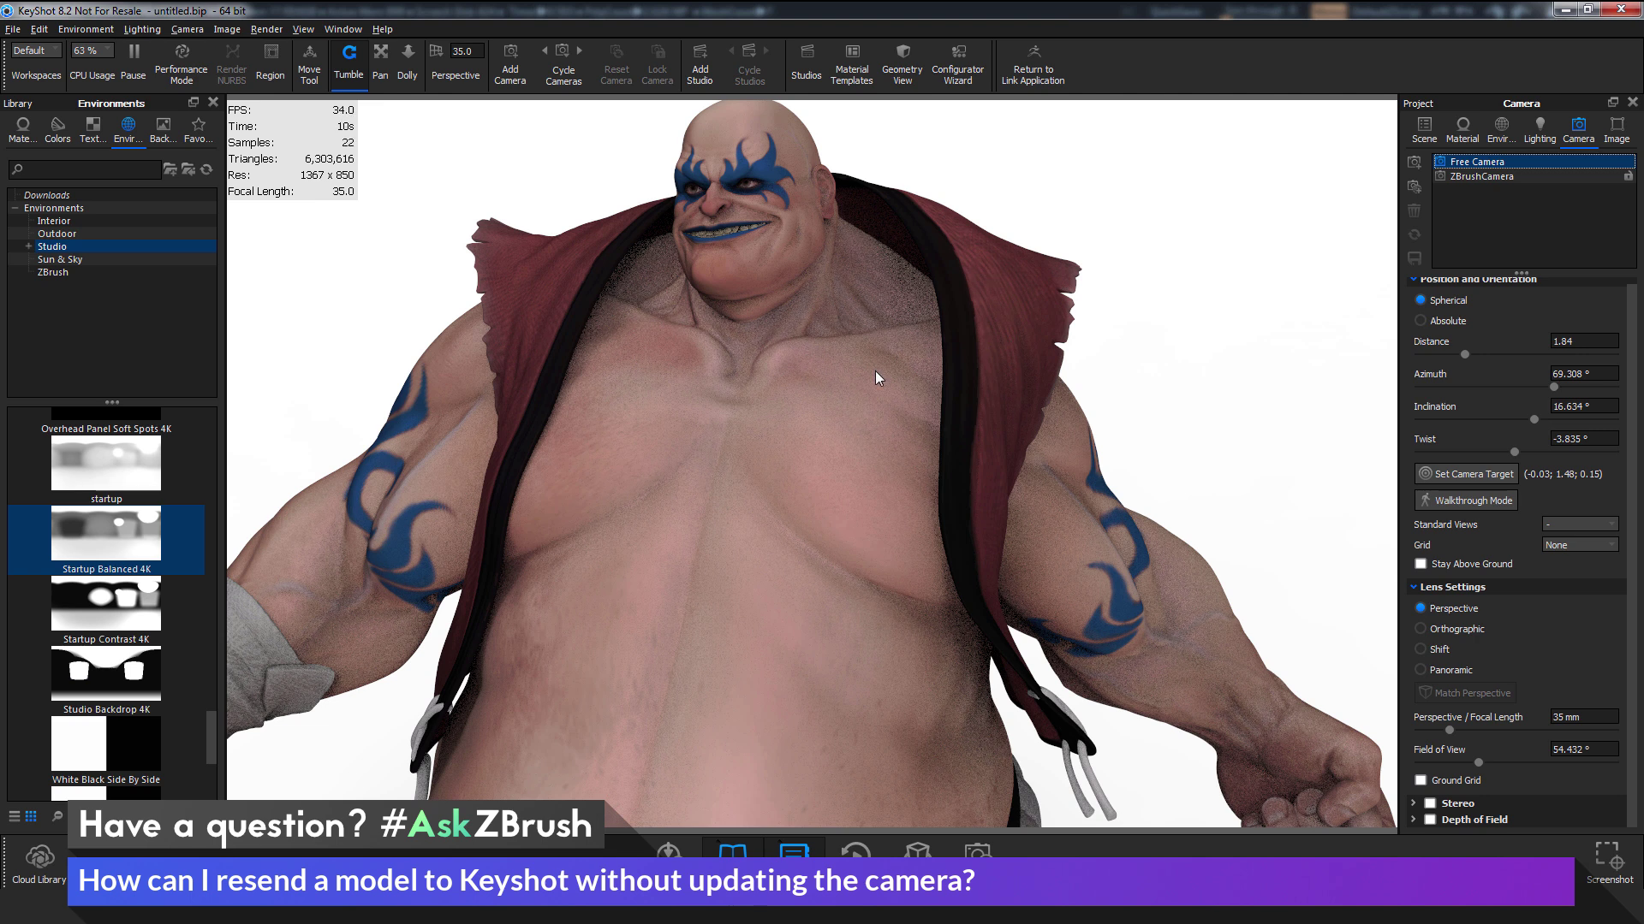
pyautogui.click(1469, 174)
pyautogui.click(1478, 166)
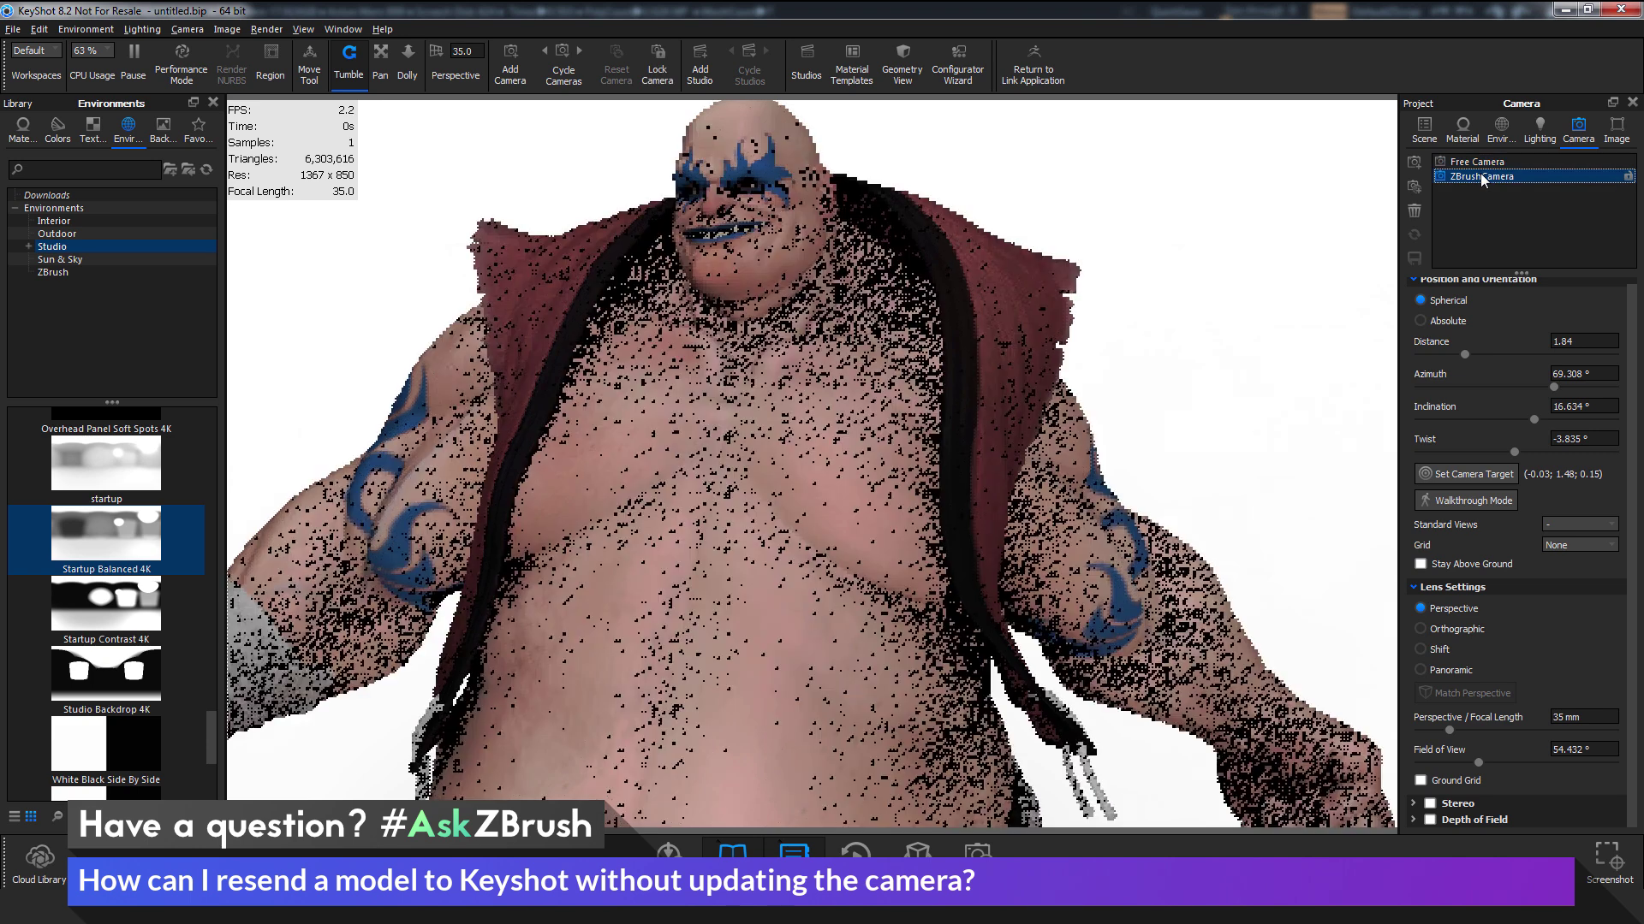
pyautogui.click(1481, 175)
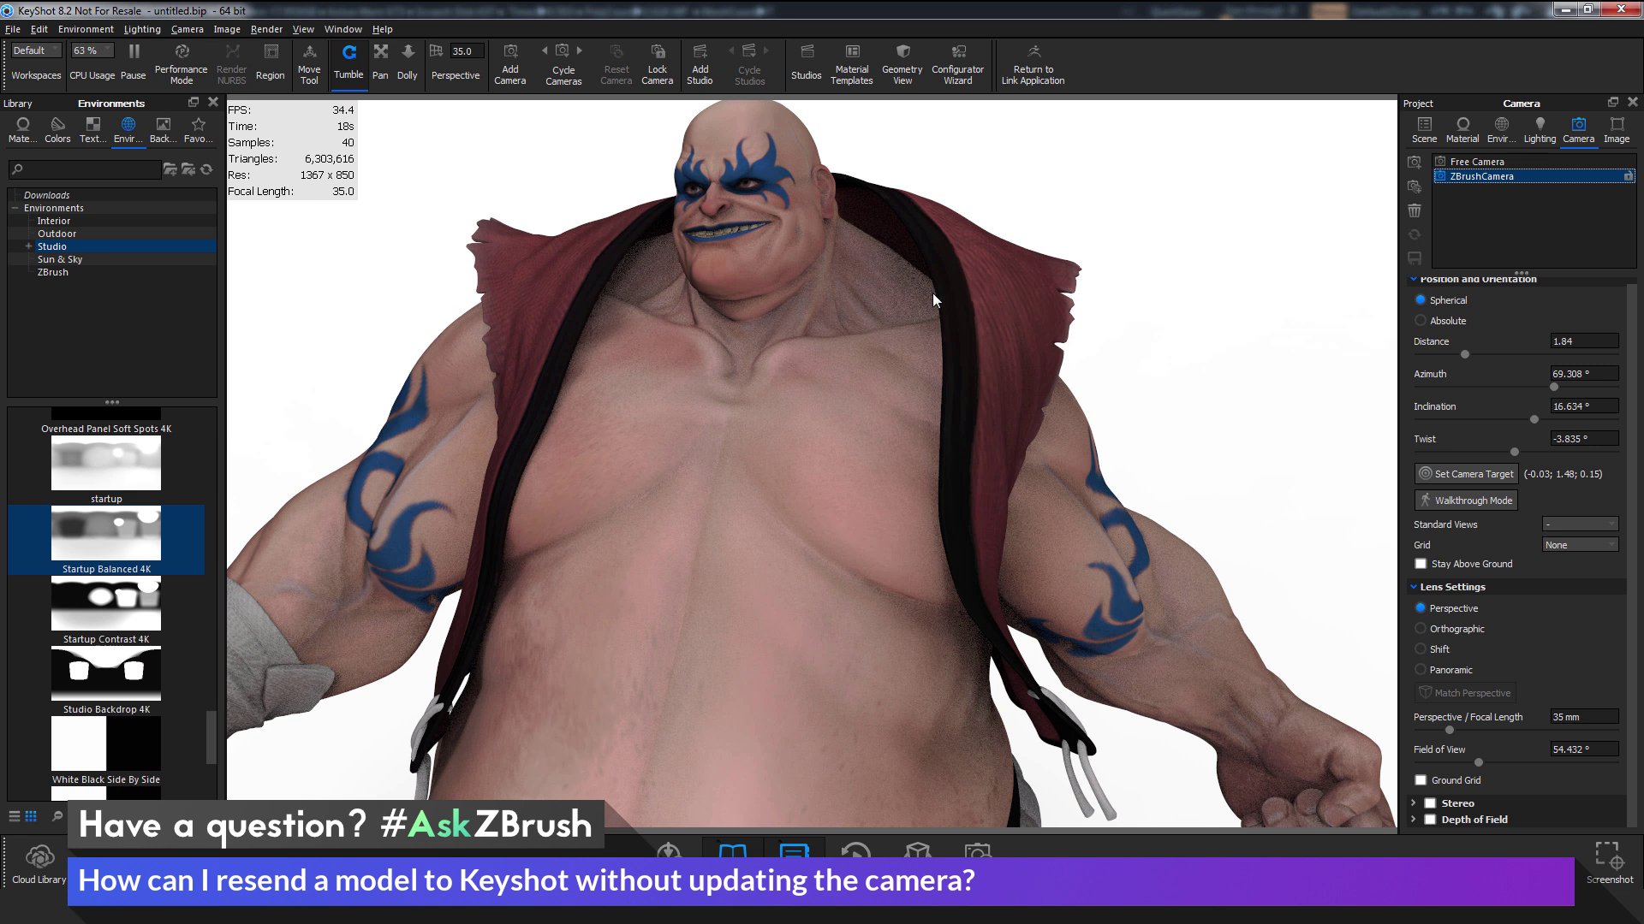
# Switch back to ZBrush and restore the view from the stored front camera
pyautogui.hotkey('alt', 'Tab')
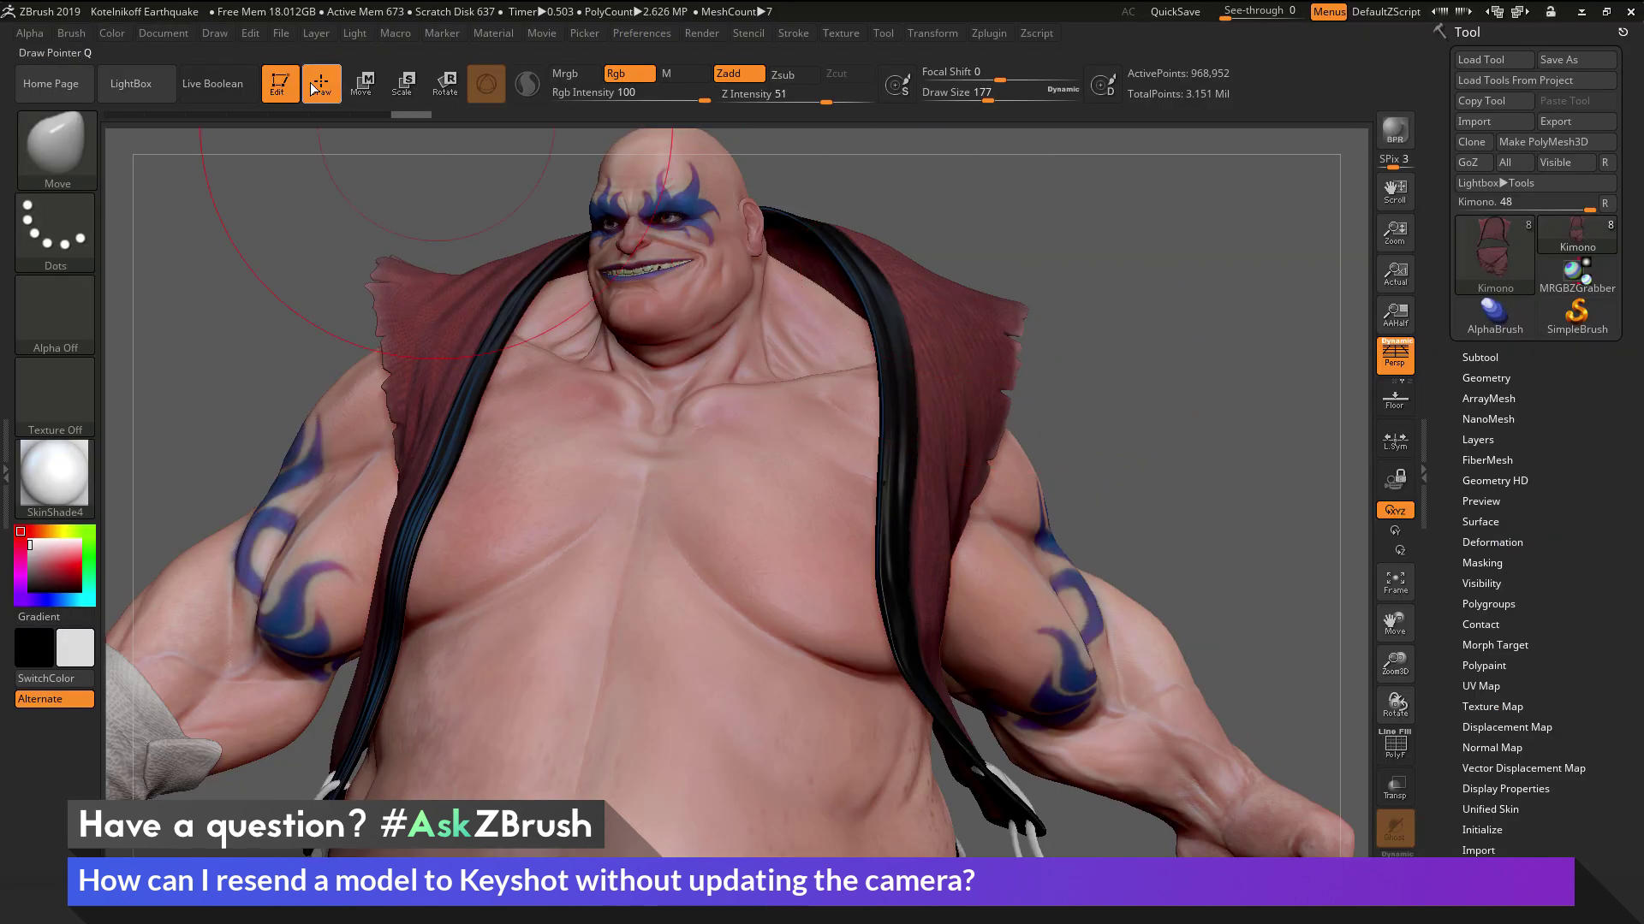
pyautogui.click(215, 33)
pyautogui.scroll(-2, 211, 453)
pyautogui.scroll(-10, 211, 454)
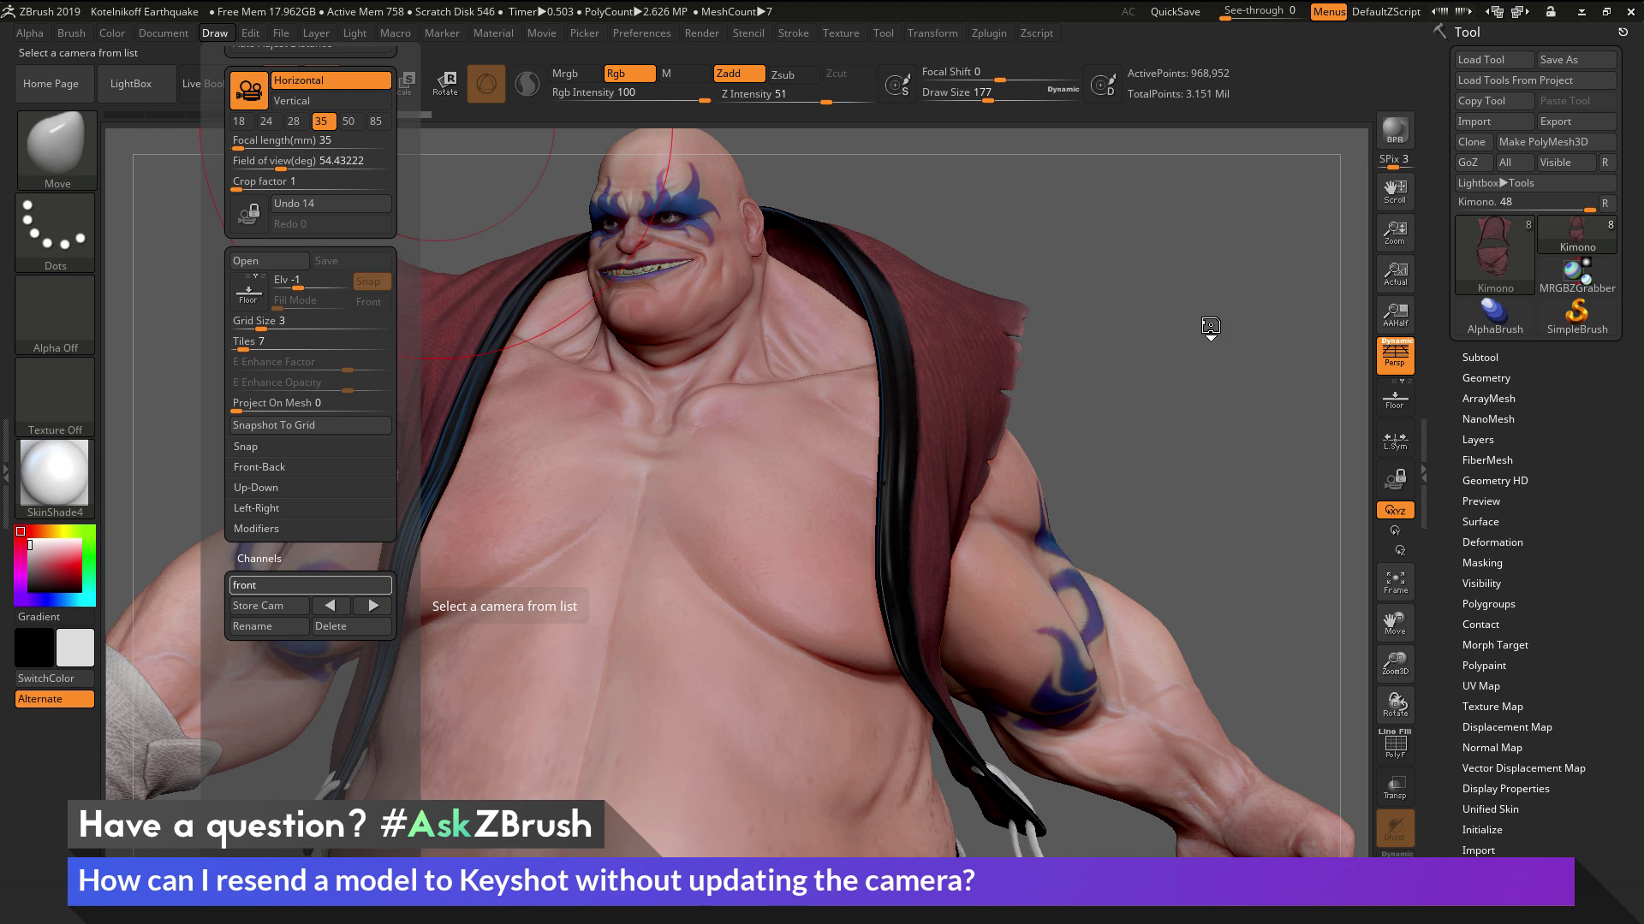
pyautogui.click(275, 585)
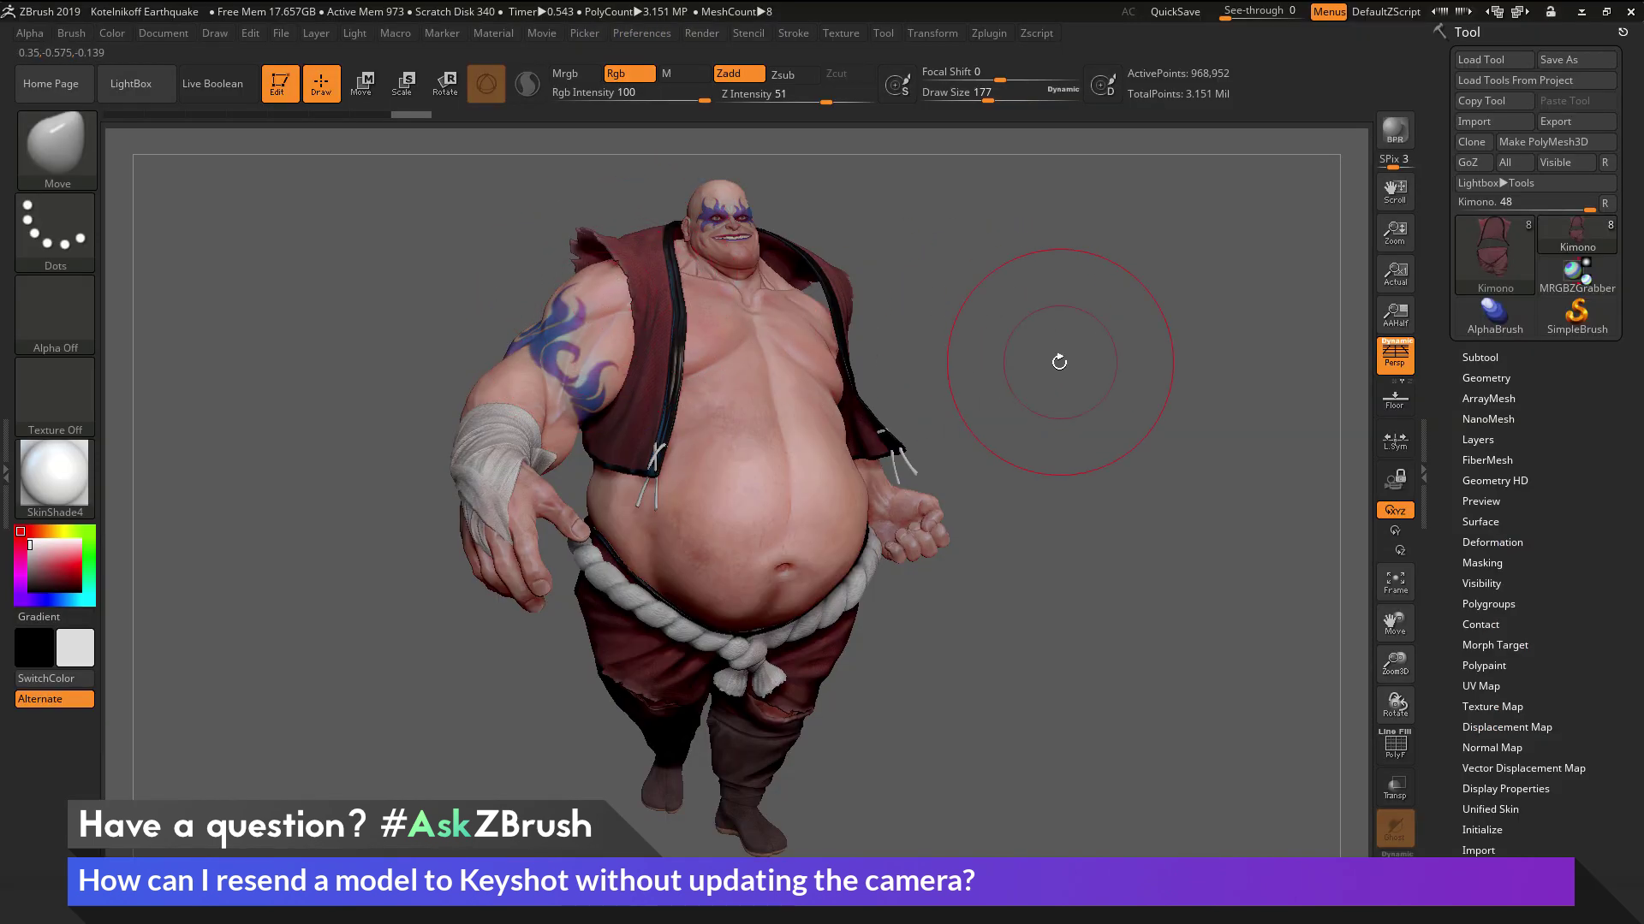
# Pull the shoulders and sides of the kimono vest further with the Move brush at draw size 257
pyautogui.moveTo(1056, 356)
pyautogui.mouseDown()
pyautogui.moveTo(1139, 280)
pyautogui.moveTo(1002, 459)
pyautogui.mouseUp()
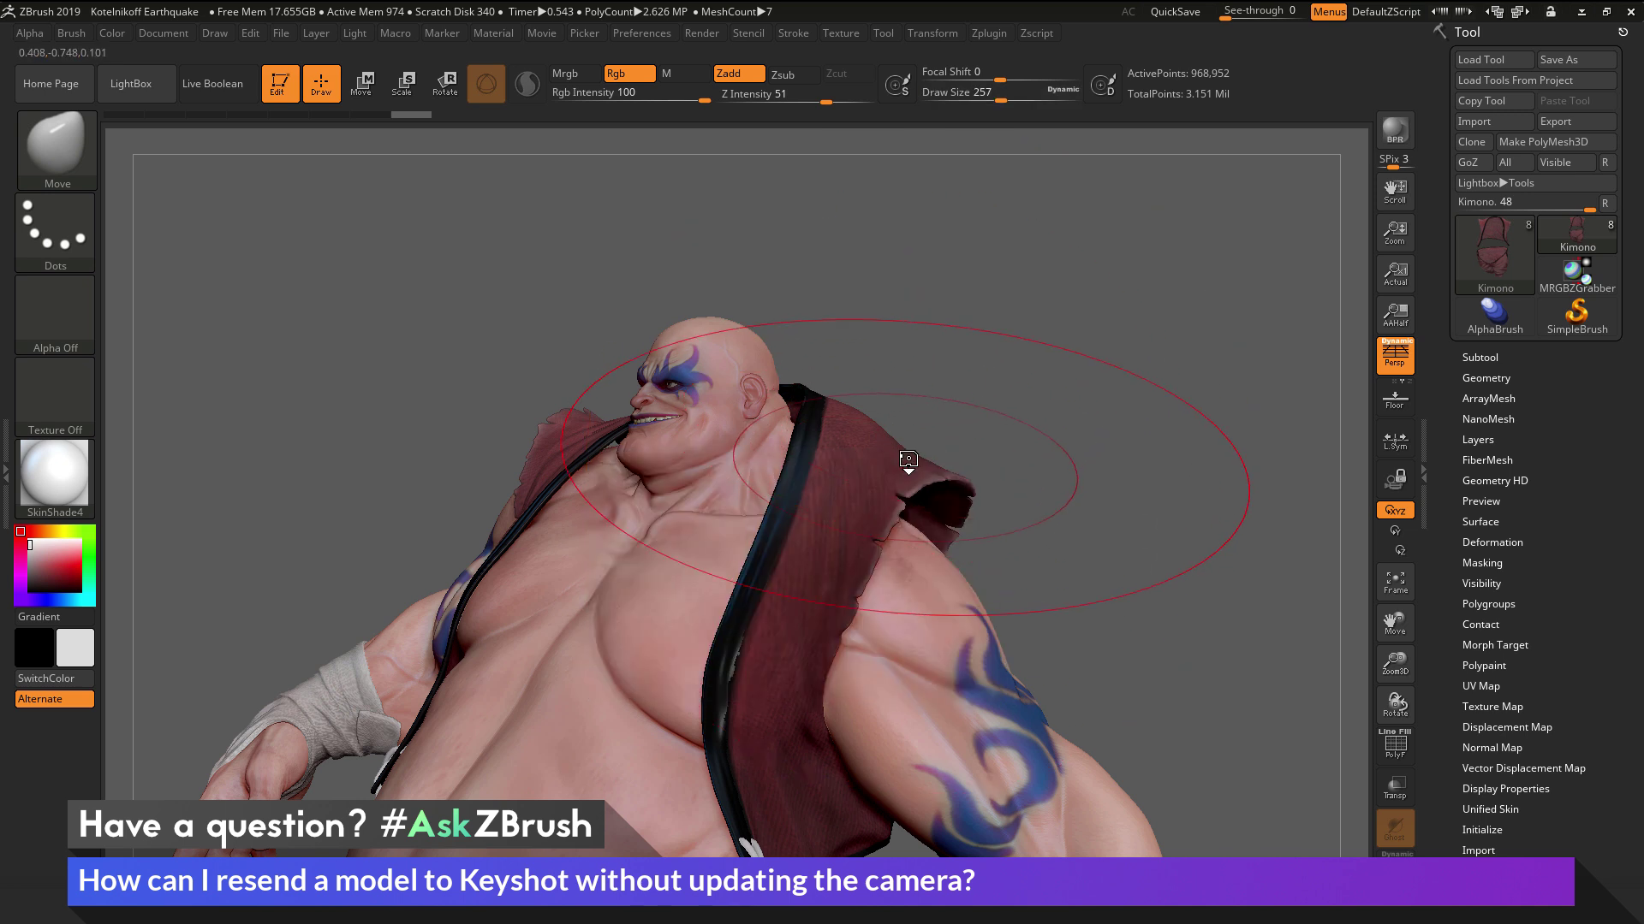
pyautogui.moveTo(1050, 557); pyautogui.dragTo(709, 746)
pyautogui.moveTo(1087, 358); pyautogui.dragTo(565, 317)
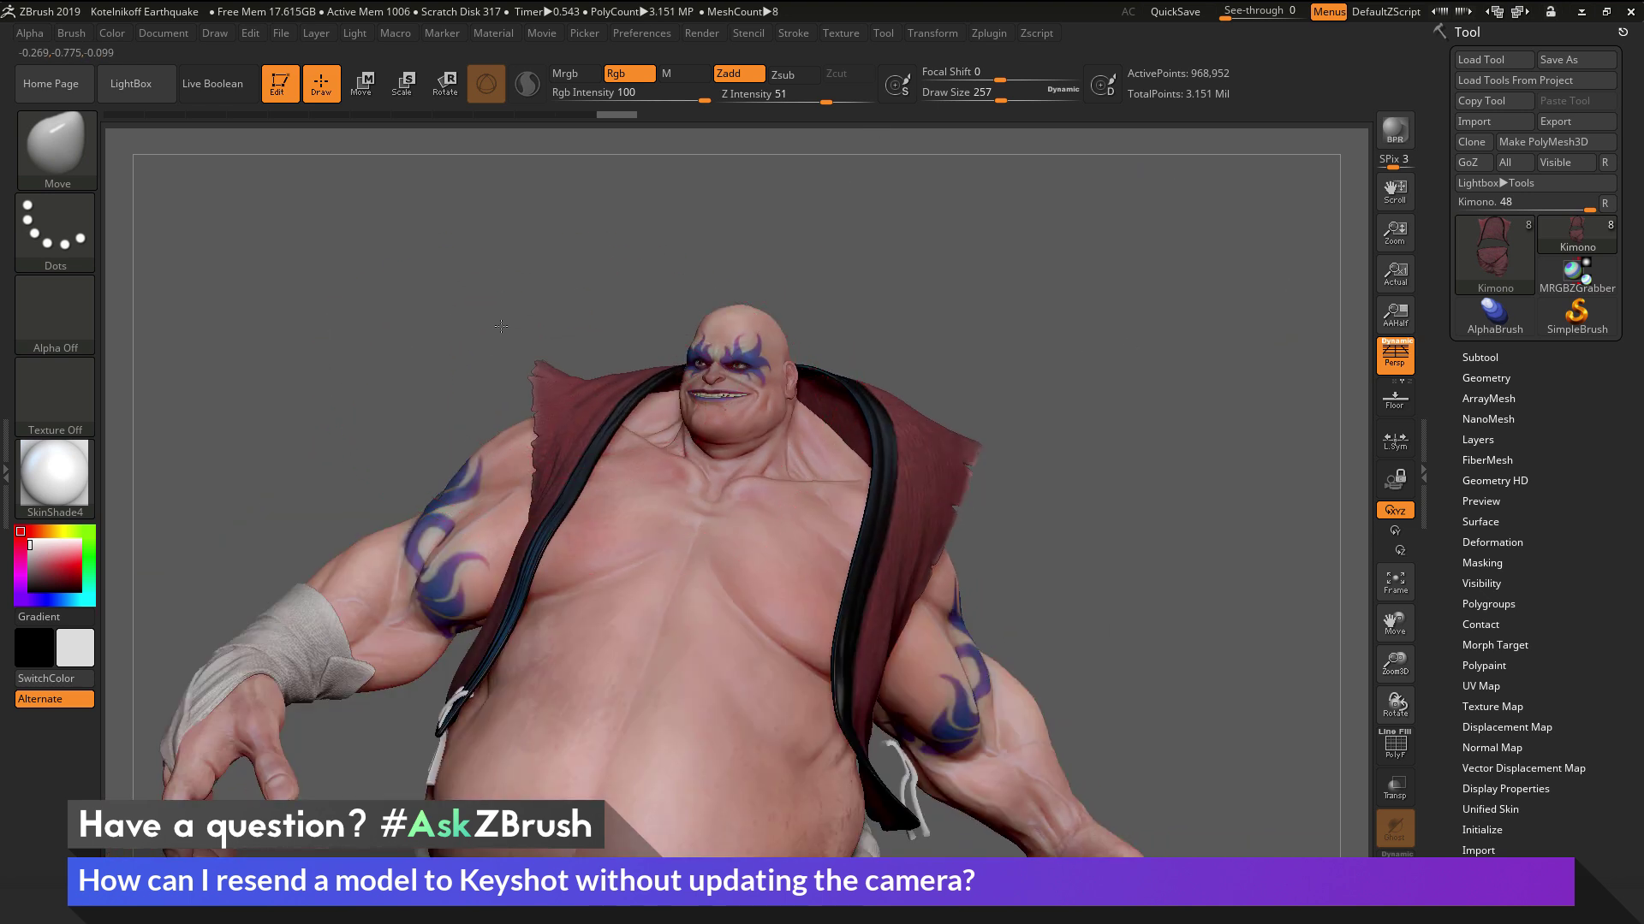
pyautogui.keyDown('alt'); pyautogui.moveTo(1038, 444); pyautogui.dragTo(703, 458); pyautogui.keyUp('alt')
pyautogui.moveTo(704, 458); pyautogui.dragTo(621, 514, button='right')
pyautogui.moveTo(622, 514); pyautogui.dragTo(613, 523)
pyautogui.moveTo(613, 522); pyautogui.dragTo(1027, 394, button='right')
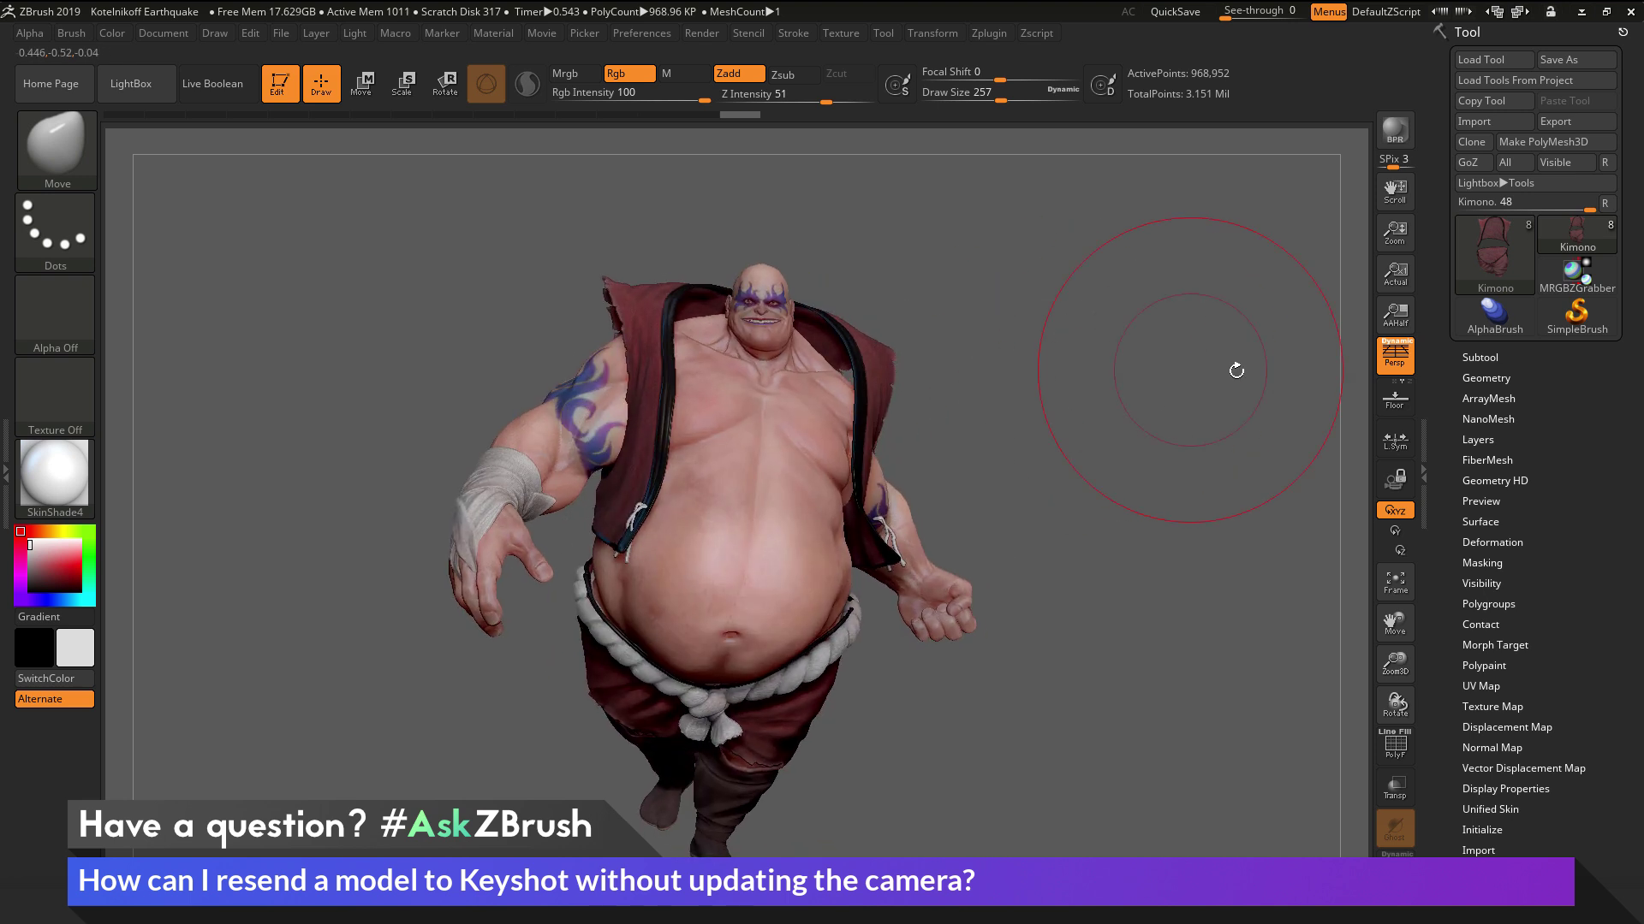
# Turn off perspective distortion and send the model to KeyShot with a BPR render
pyautogui.click(1395, 370)
pyautogui.moveTo(1201, 418)
pyautogui.mouseDown()
pyautogui.moveTo(1113, 437)
pyautogui.moveTo(1026, 385)
pyautogui.moveTo(1045, 376)
pyautogui.moveTo(928, 282)
pyautogui.mouseUp()
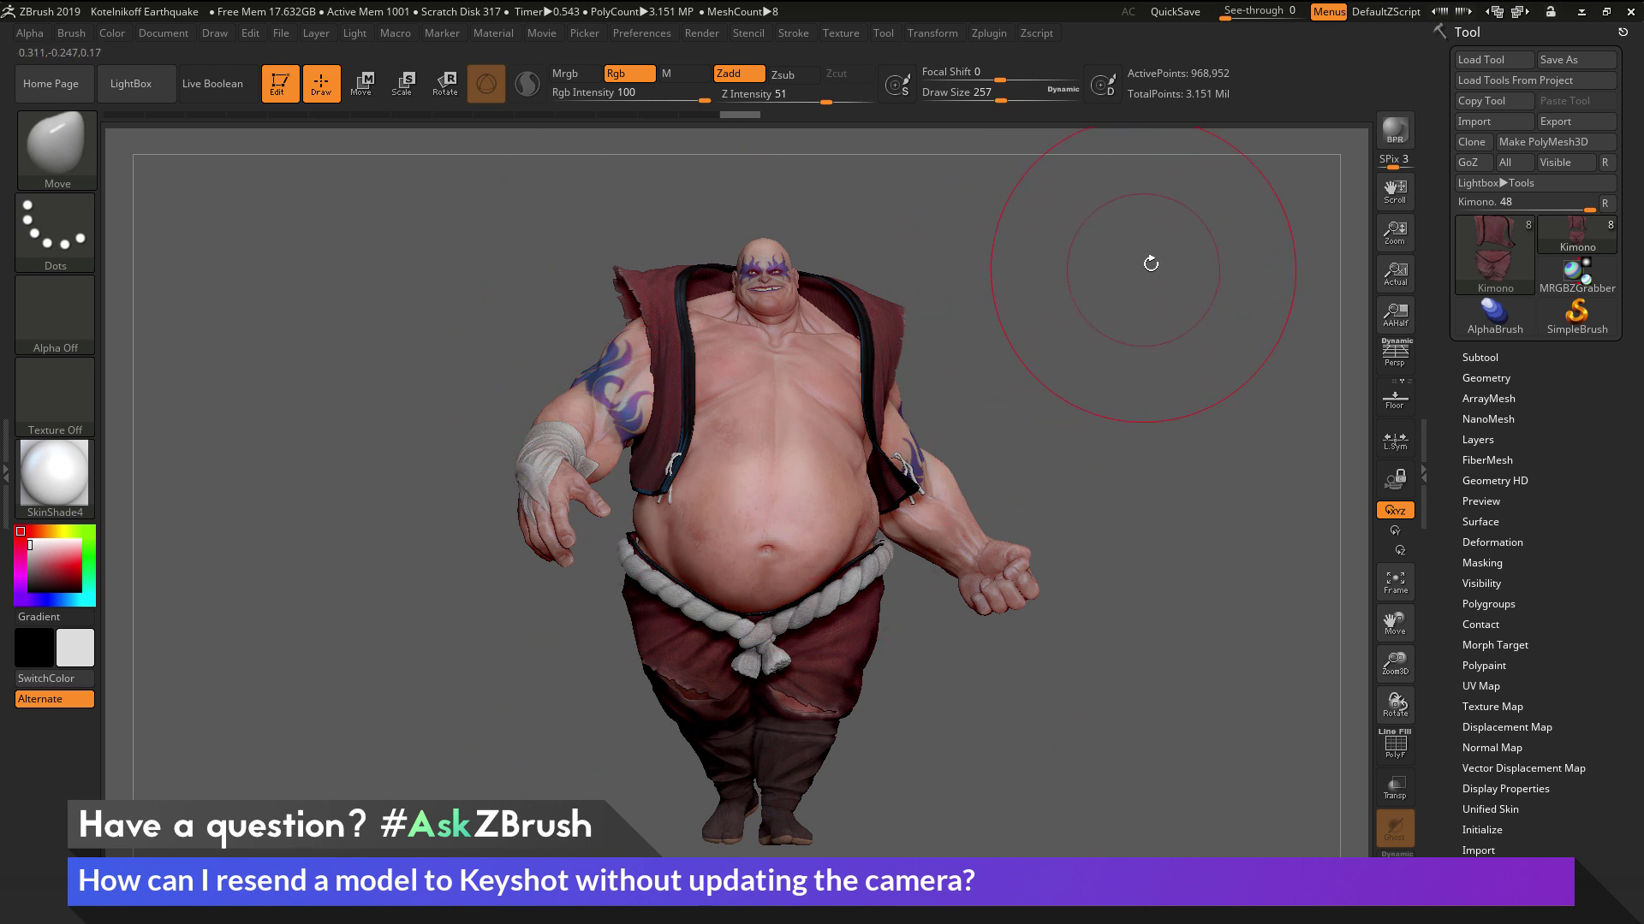
pyautogui.click(1396, 132)
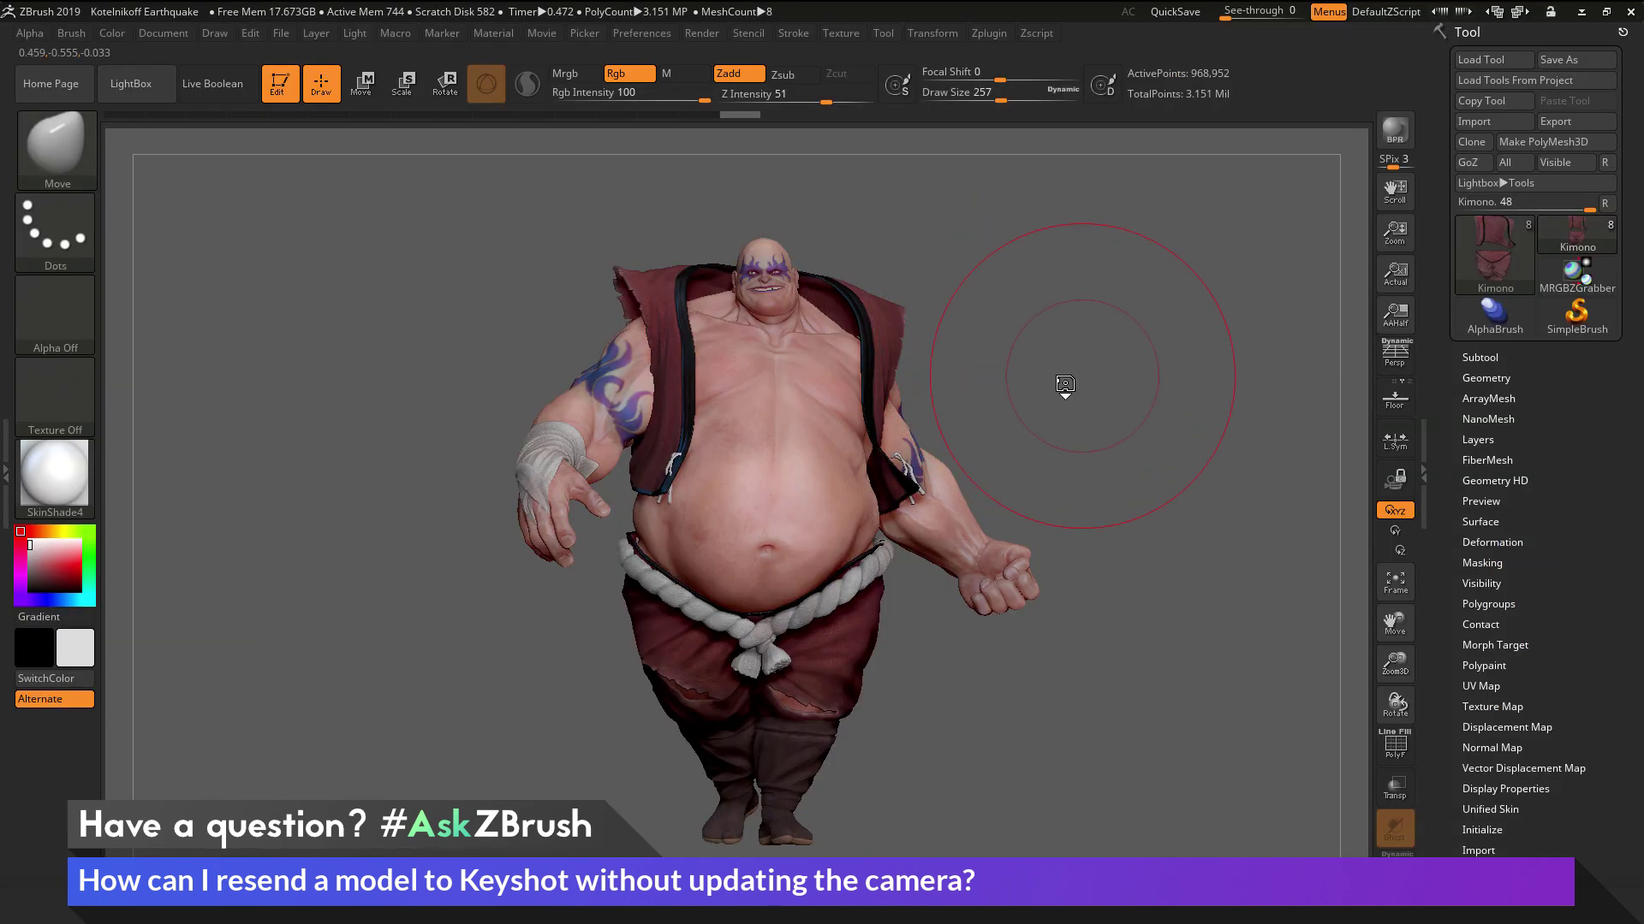
# Turn perspective distortion on and back off while viewing the character from the side
pyautogui.moveTo(1060, 388); pyautogui.dragTo(636, 405)
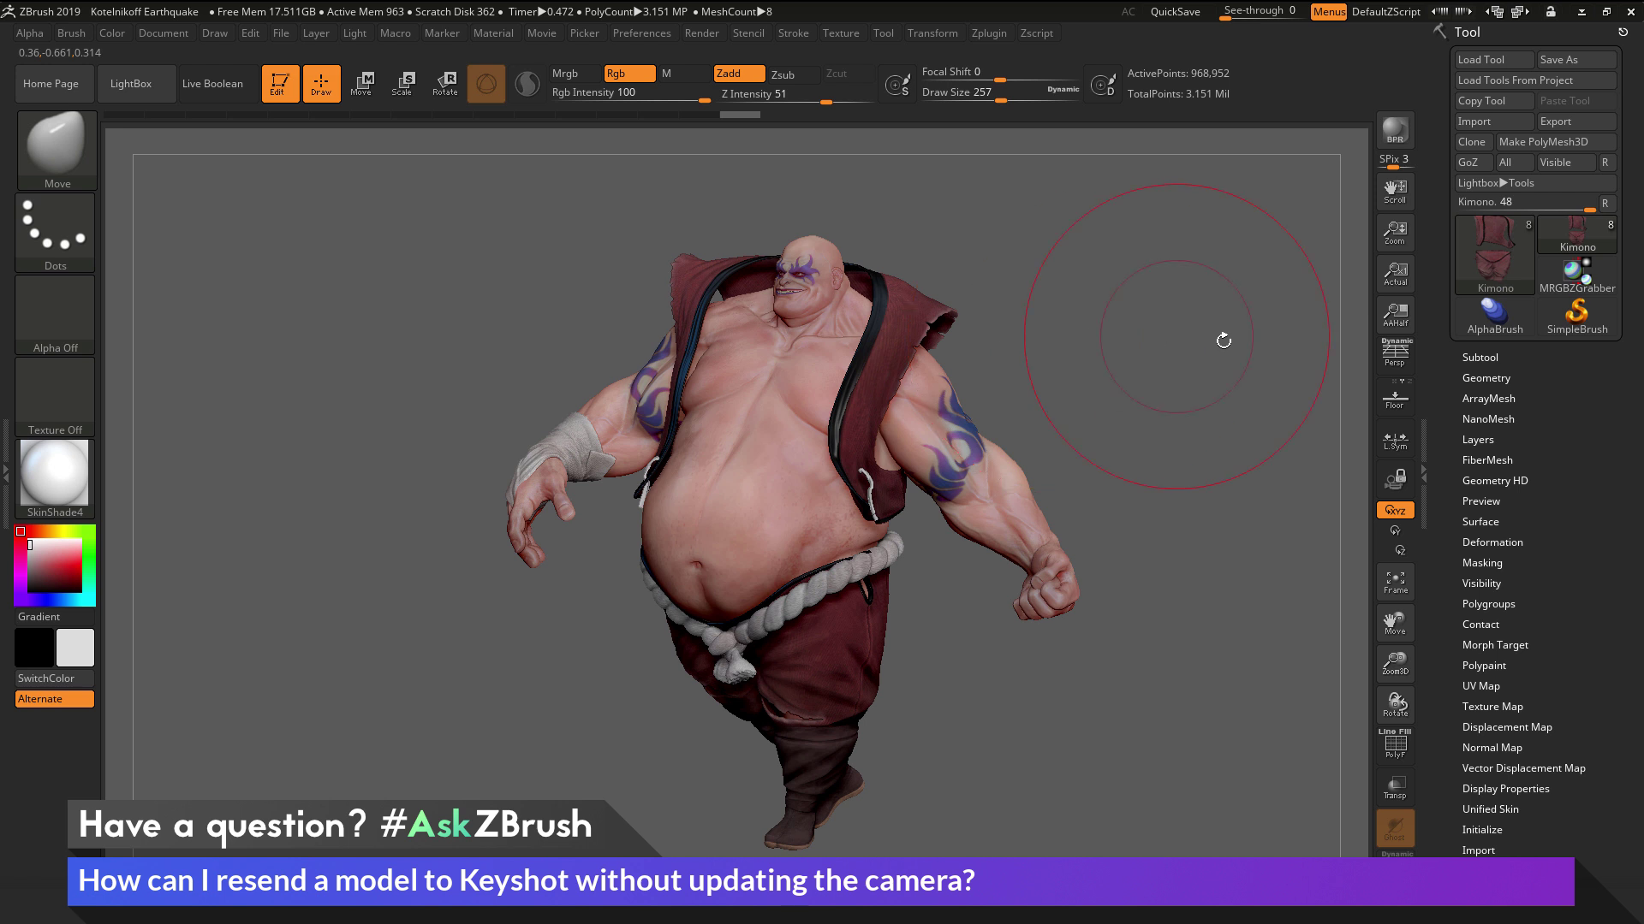
pyautogui.click(1394, 356)
pyautogui.moveTo(1159, 359); pyautogui.dragTo(1130, 375)
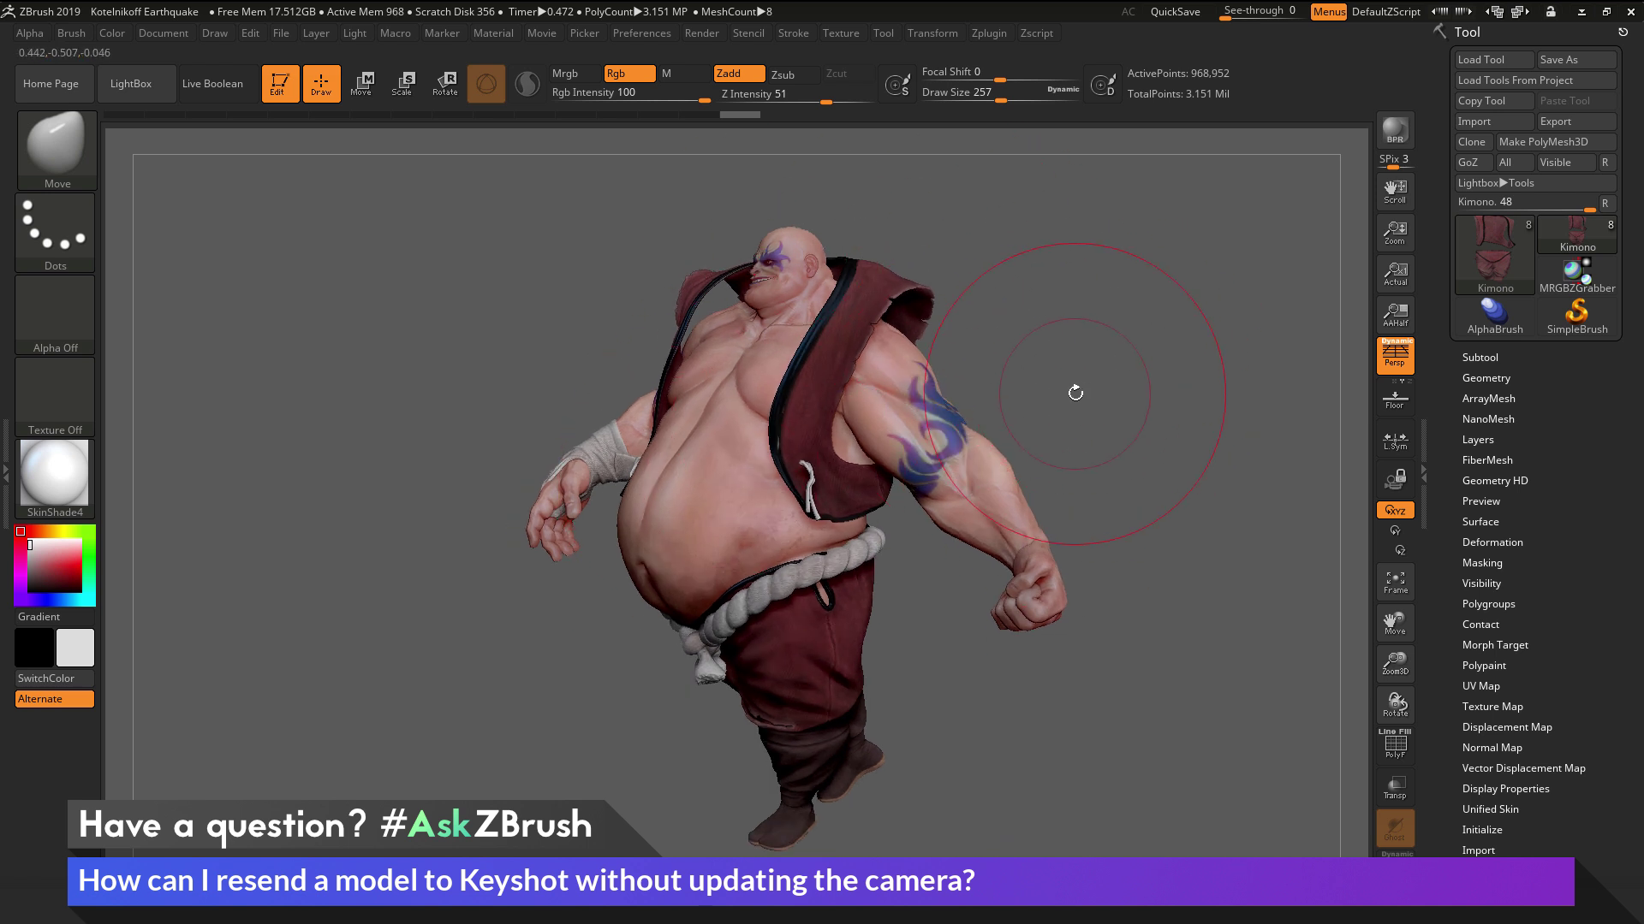
pyautogui.click(1411, 364)
# Select the body subtool and reshape both arms with the Move brush at draw size 257
pyautogui.moveTo(1113, 428); pyautogui.dragTo(1220, 438)
pyautogui.keyDown('alt'); pyautogui.click(963, 555); pyautogui.keyUp('alt')
pyautogui.moveTo(965, 556); pyautogui.dragTo(990, 591)
pyautogui.moveTo(1087, 390); pyautogui.dragTo(1027, 400)
pyautogui.moveTo(946, 470); pyautogui.dragTo(972, 440)
pyautogui.moveTo(559, 378); pyautogui.dragTo(535, 362)
pyautogui.moveTo(512, 514)
pyautogui.mouseDown()
pyautogui.moveTo(518, 528)
pyautogui.moveTo(490, 497)
pyautogui.mouseUp()
# Make the Taping subtool active and adjust the wrist wrap around the forearm with the Move brush
pyautogui.keyDown('alt'); pyautogui.click(485, 507); pyautogui.keyUp('alt')
pyautogui.moveTo(283, 467)
pyautogui.mouseDown()
pyautogui.moveTo(428, 453)
pyautogui.moveTo(455, 431)
pyautogui.mouseUp()
pyautogui.moveTo(733, 451)
pyautogui.mouseDown()
pyautogui.moveTo(459, 483)
pyautogui.moveTo(394, 467)
pyautogui.mouseUp()
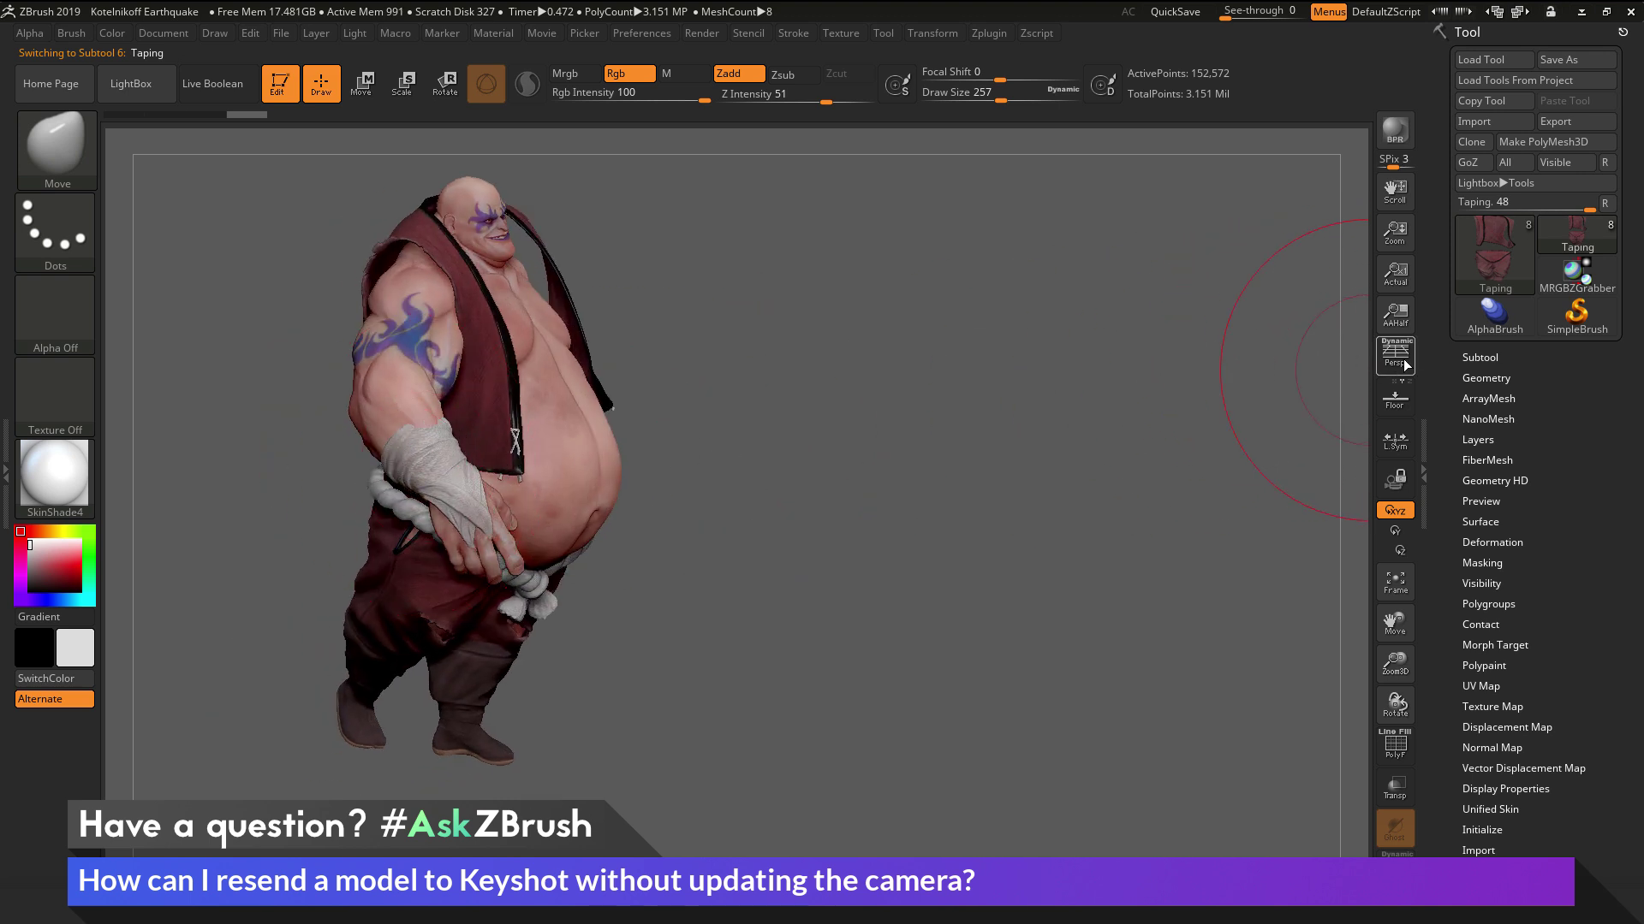
# Switch to KeyShot and make Free Camera the active camera for comparison with ZBrushCamera
pyautogui.moveTo(1335, 370); pyautogui.dragTo(1237, 383)
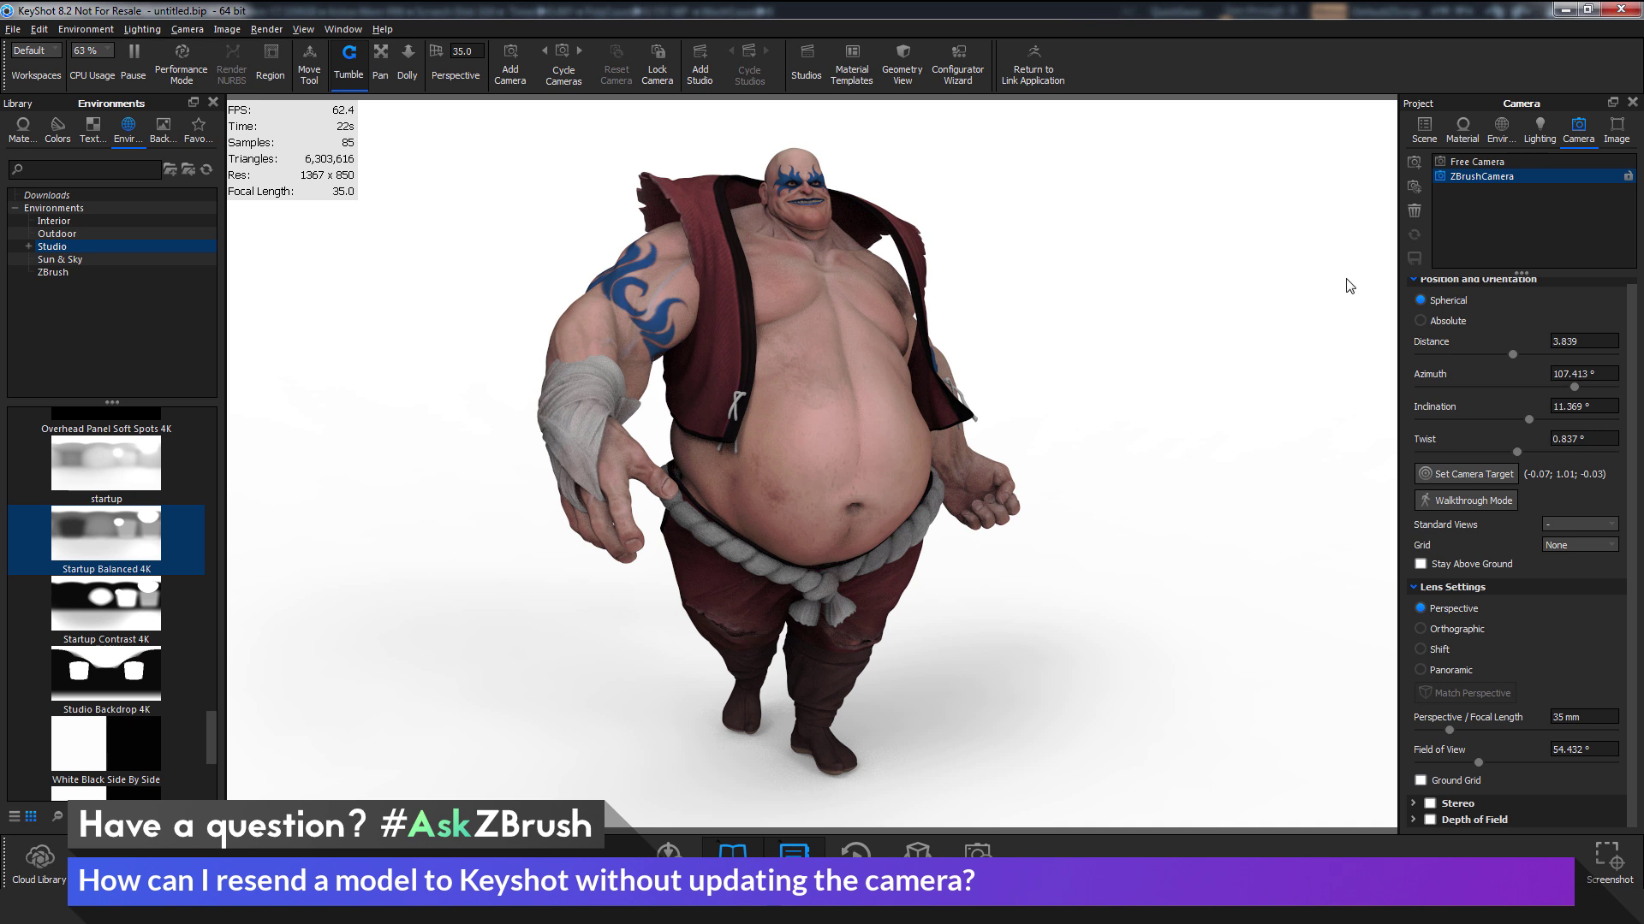
pyautogui.click(1494, 163)
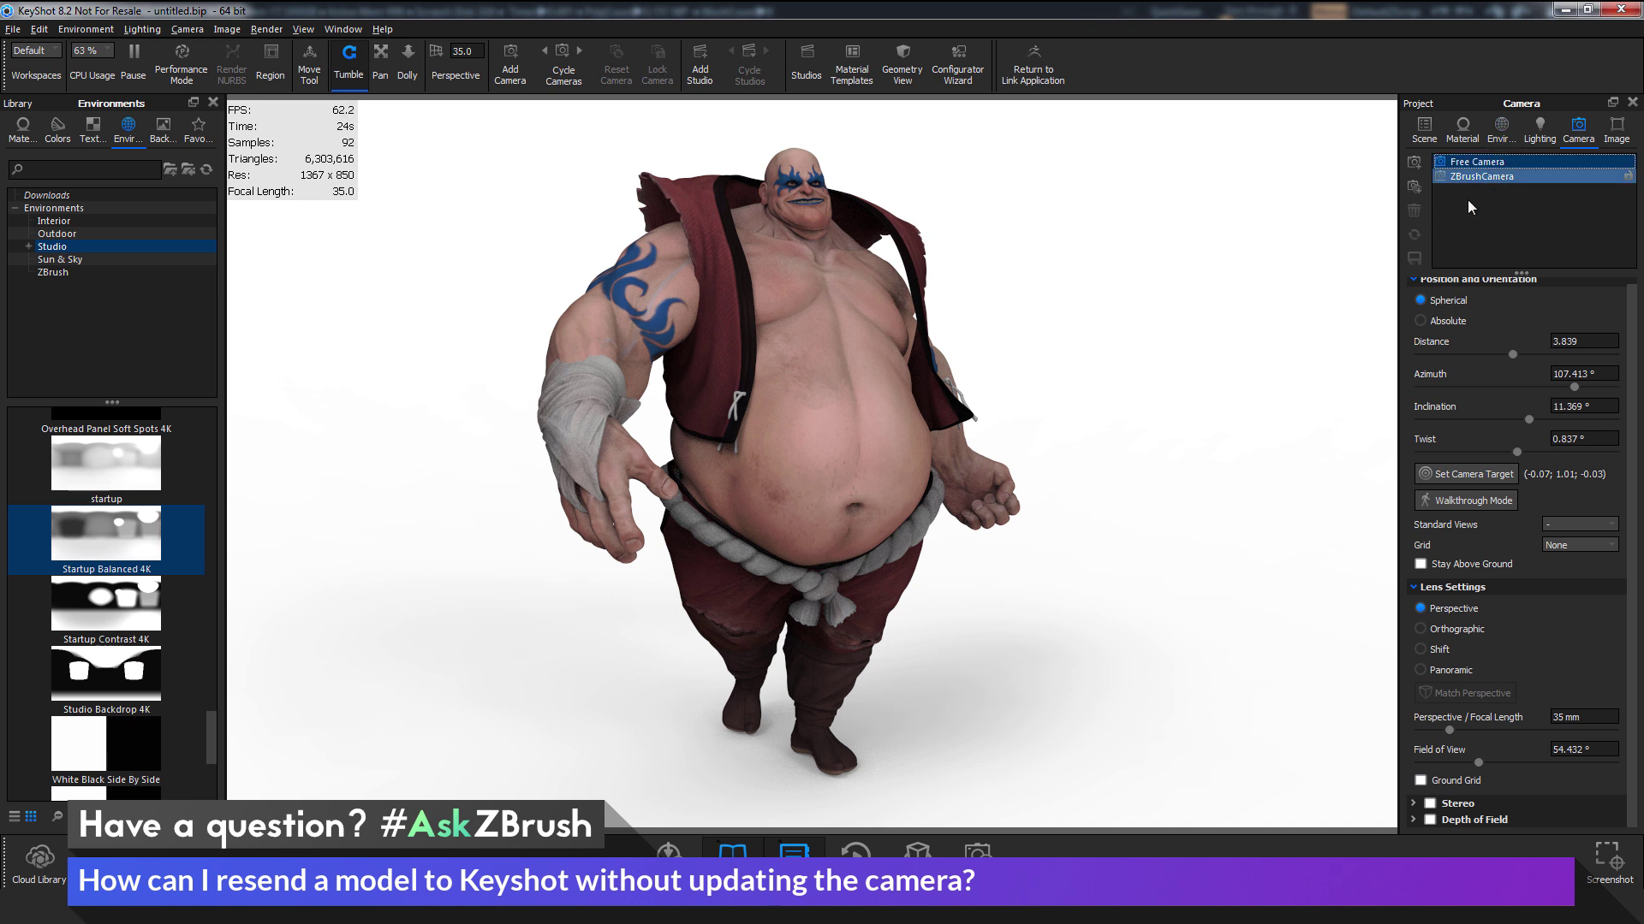